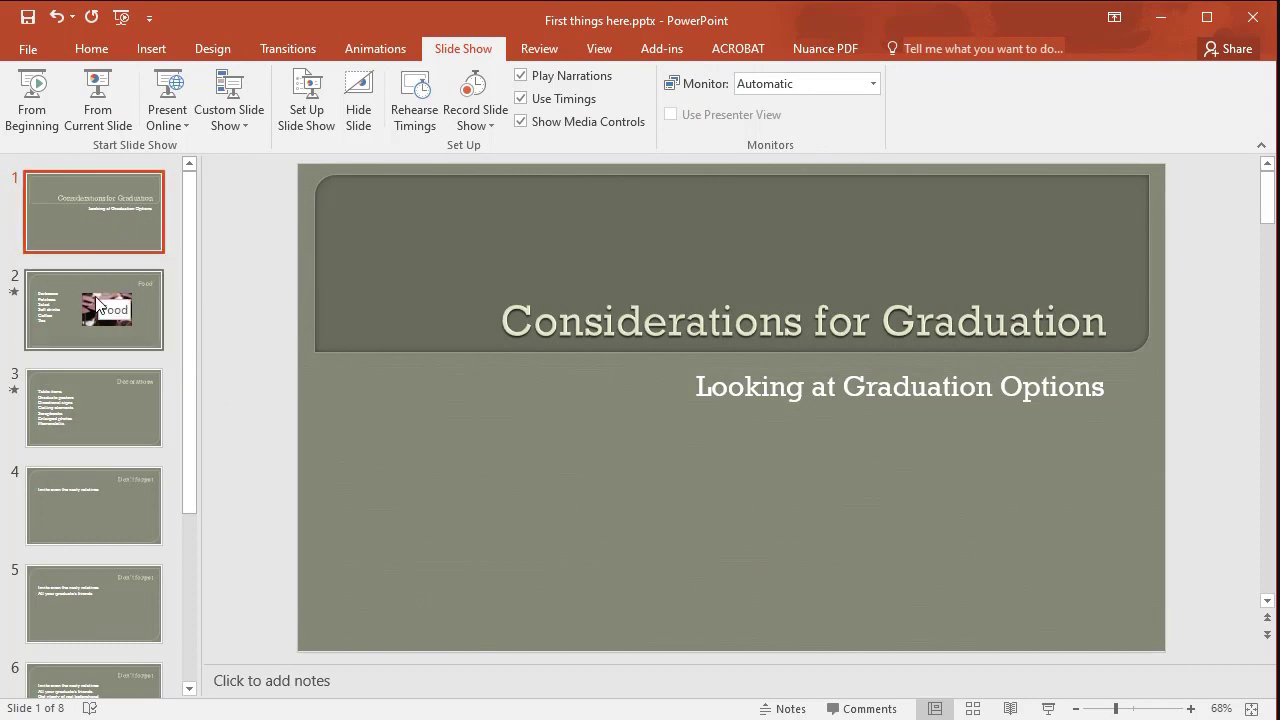
- Page through slides 2–4: Food, Decorations, and Don't forget
left_click(118, 325)
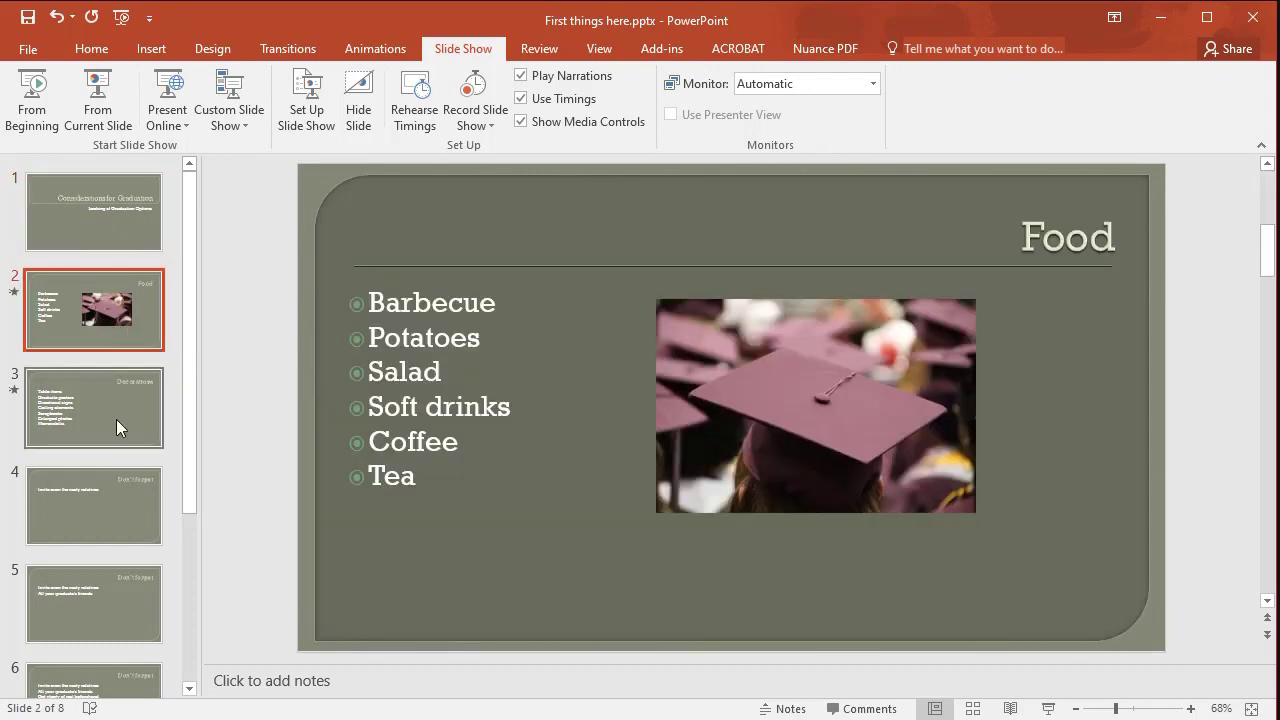
left_click(128, 416)
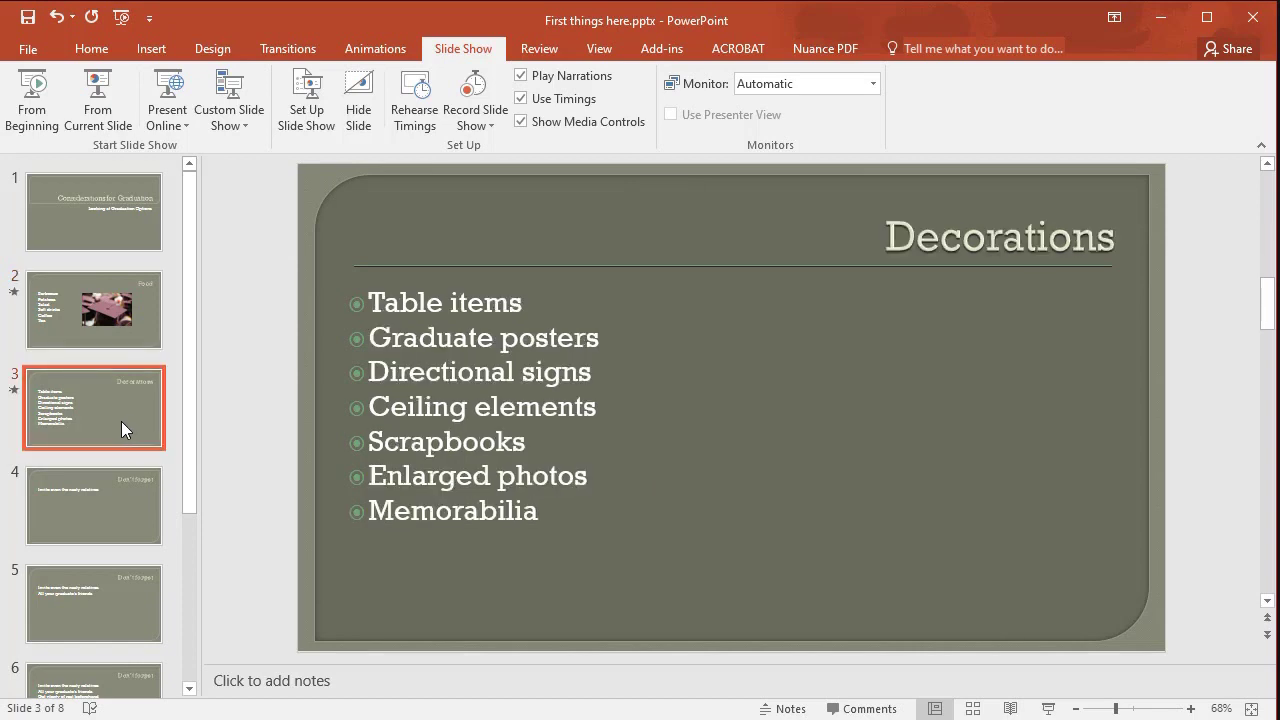
left_click(127, 512)
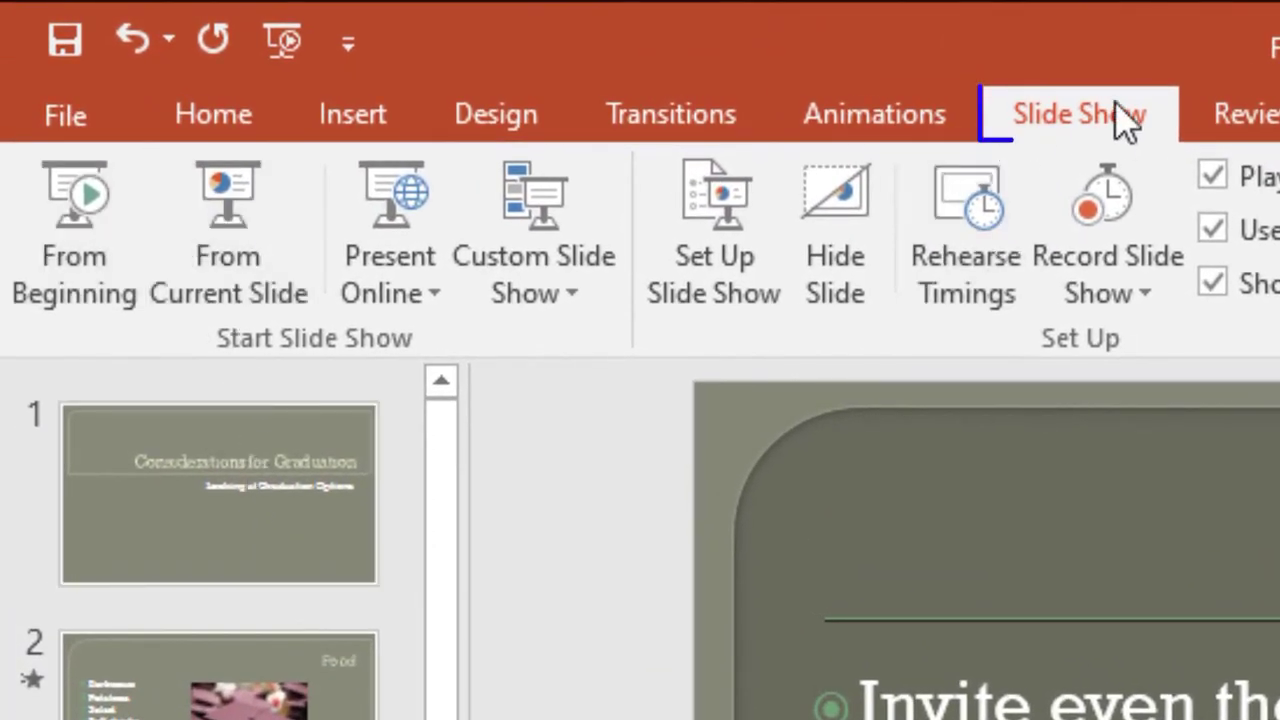
- Run the show from the beginning, building Food's bullets (Barbecue through Tea) until Decorations appears
left_click(109, 243)
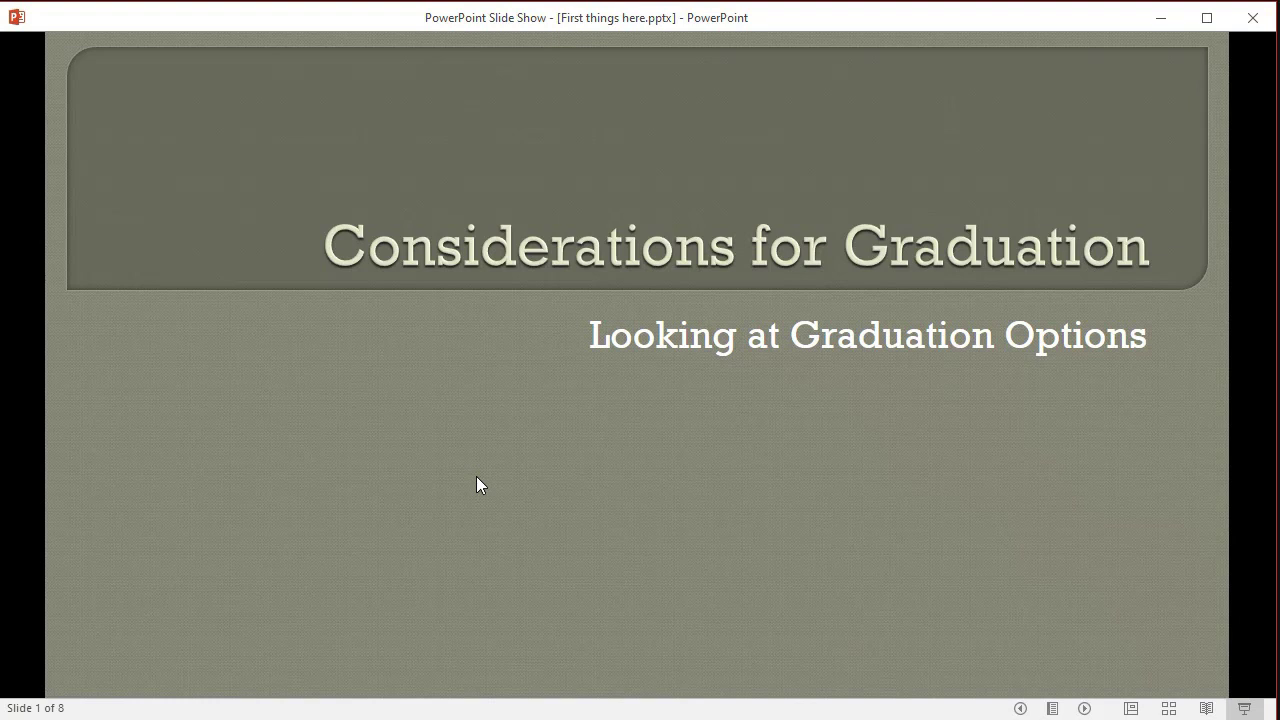
left_click(477, 477)
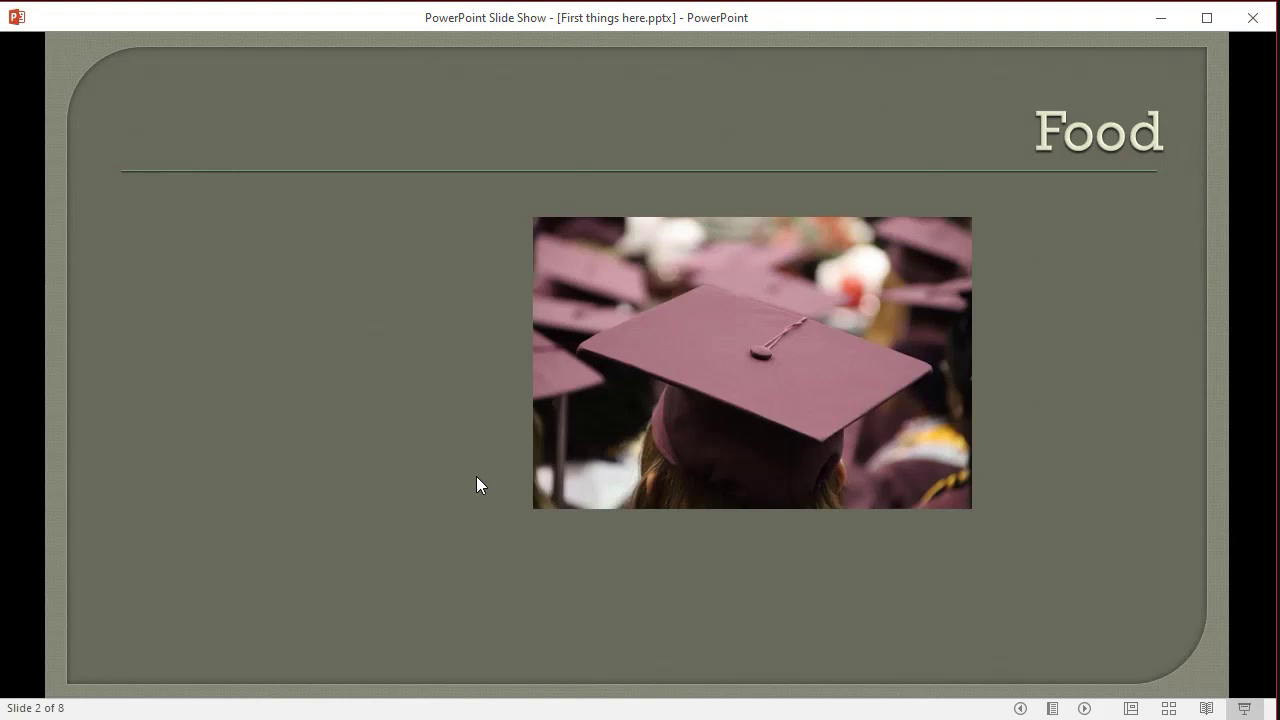
left_click(477, 477)
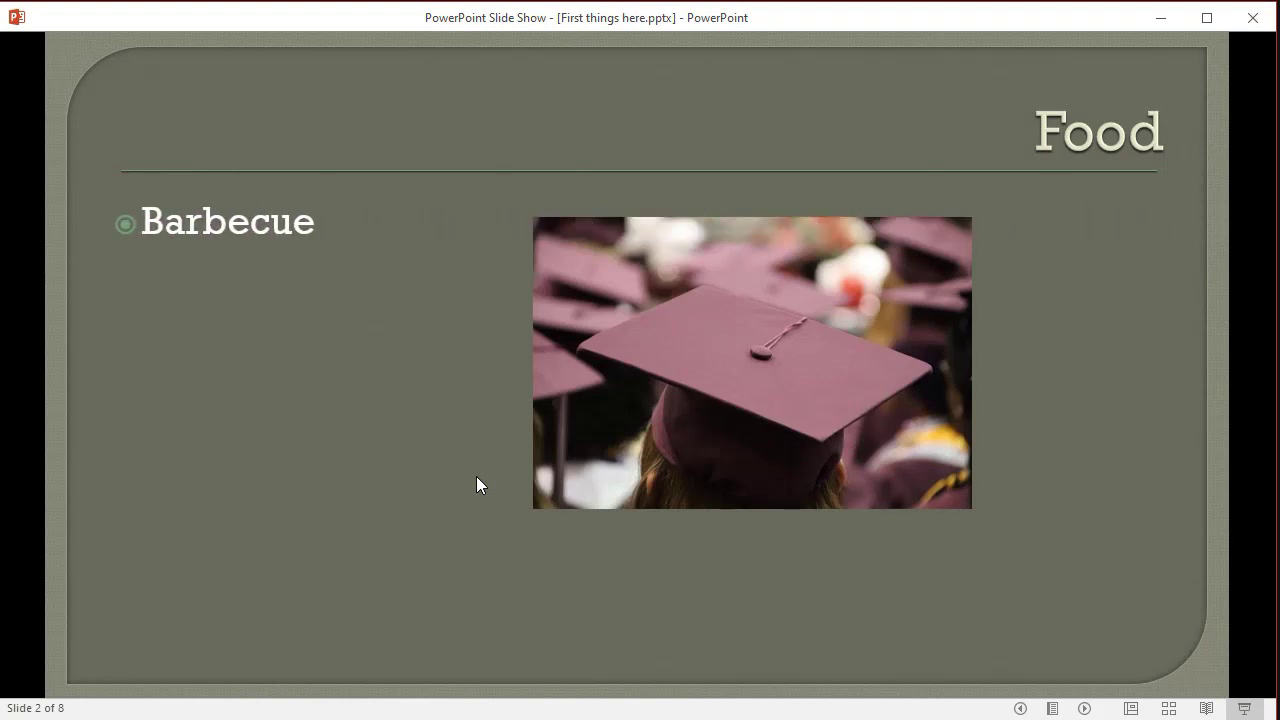
left_click(476, 484)
left_click(476, 484)
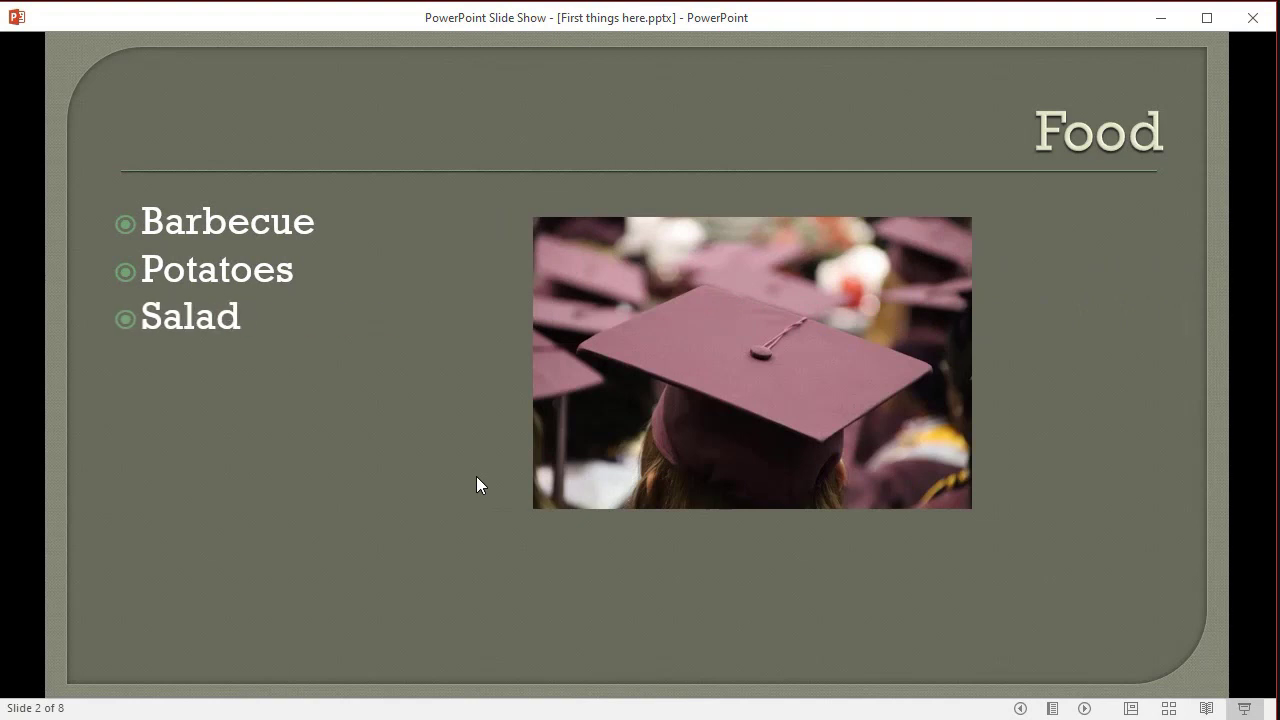
left_click(477, 476)
left_click(477, 476)
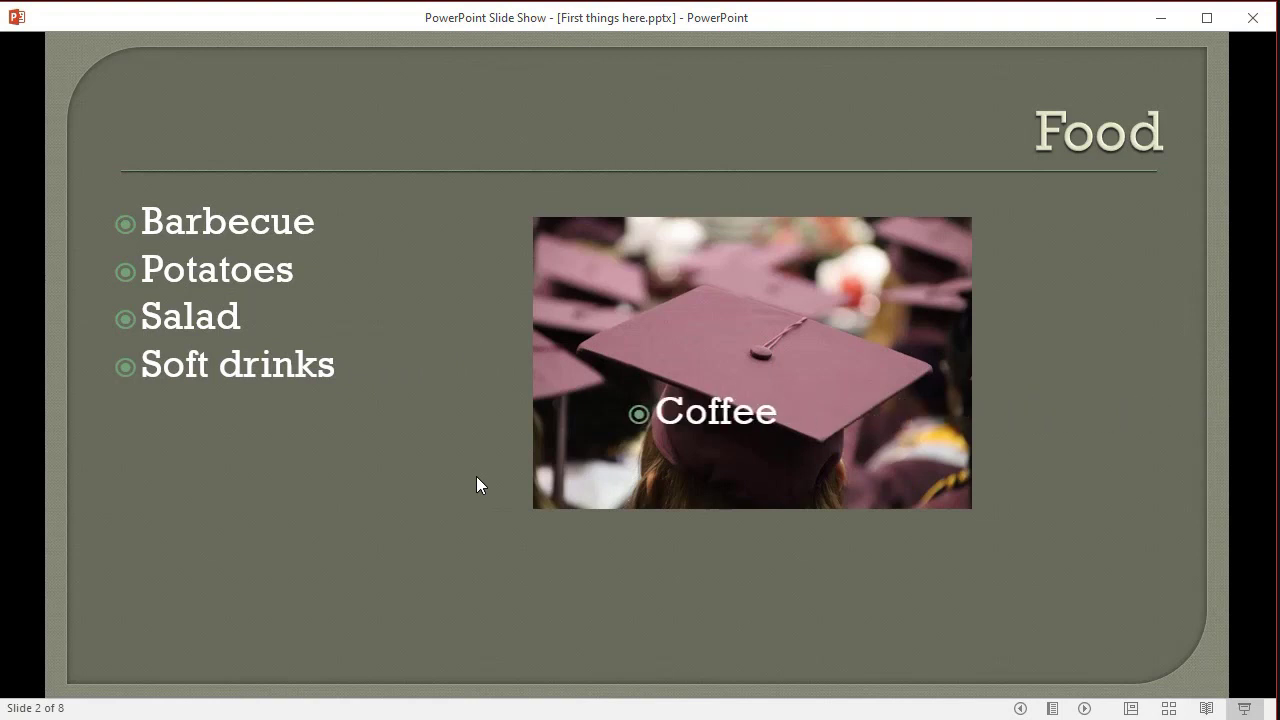
left_click(477, 476)
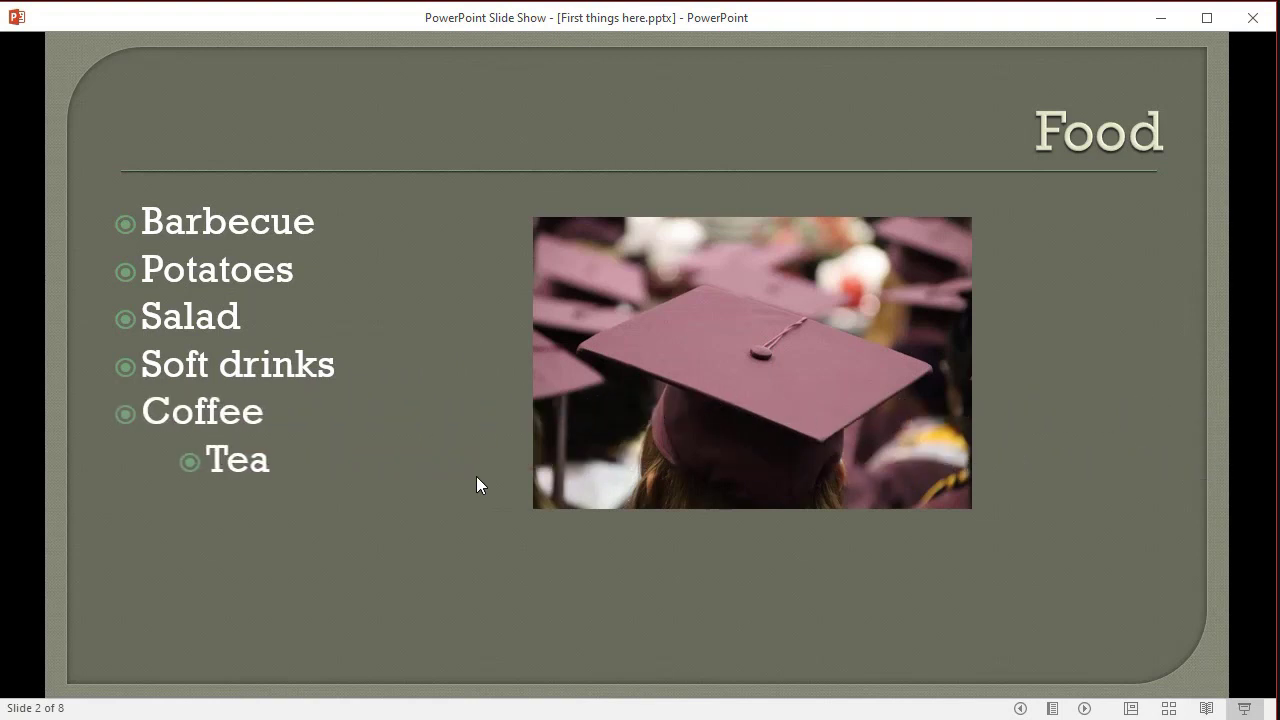
left_click(477, 485)
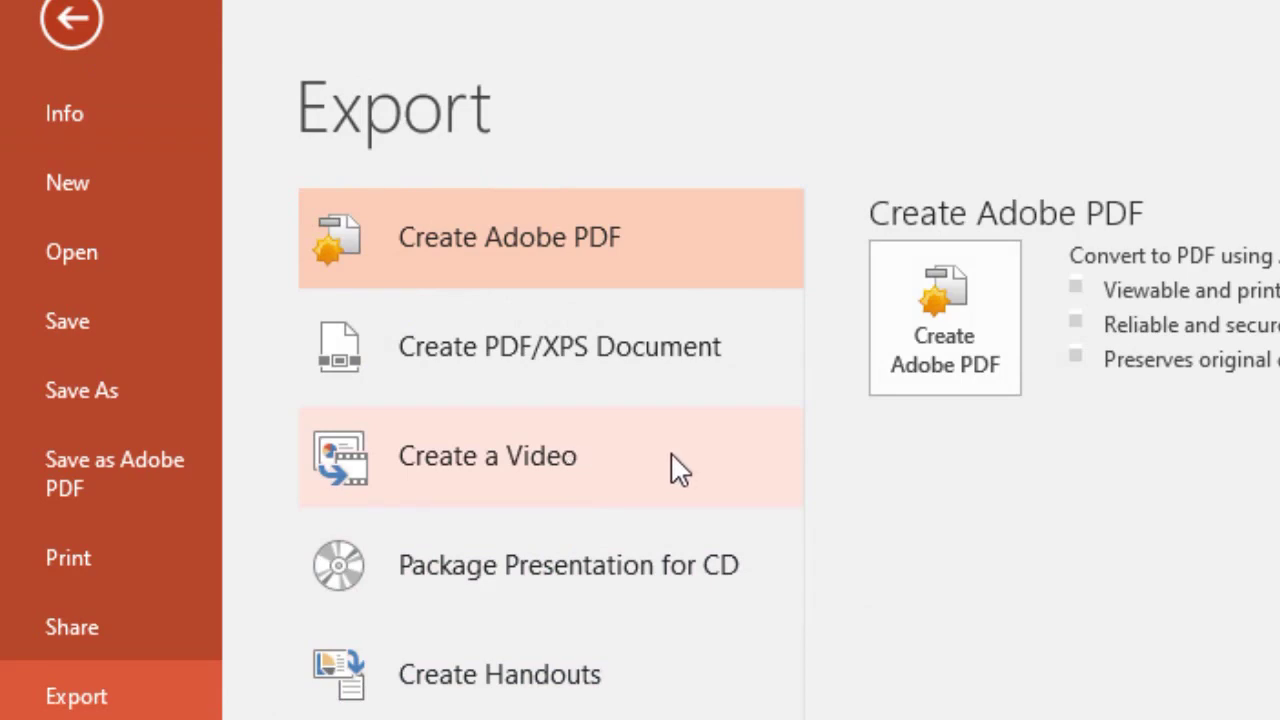
- Choose Create a Video, keep Presentation Quality (1920 x 1080), and start creating the video
left_click(672, 456)
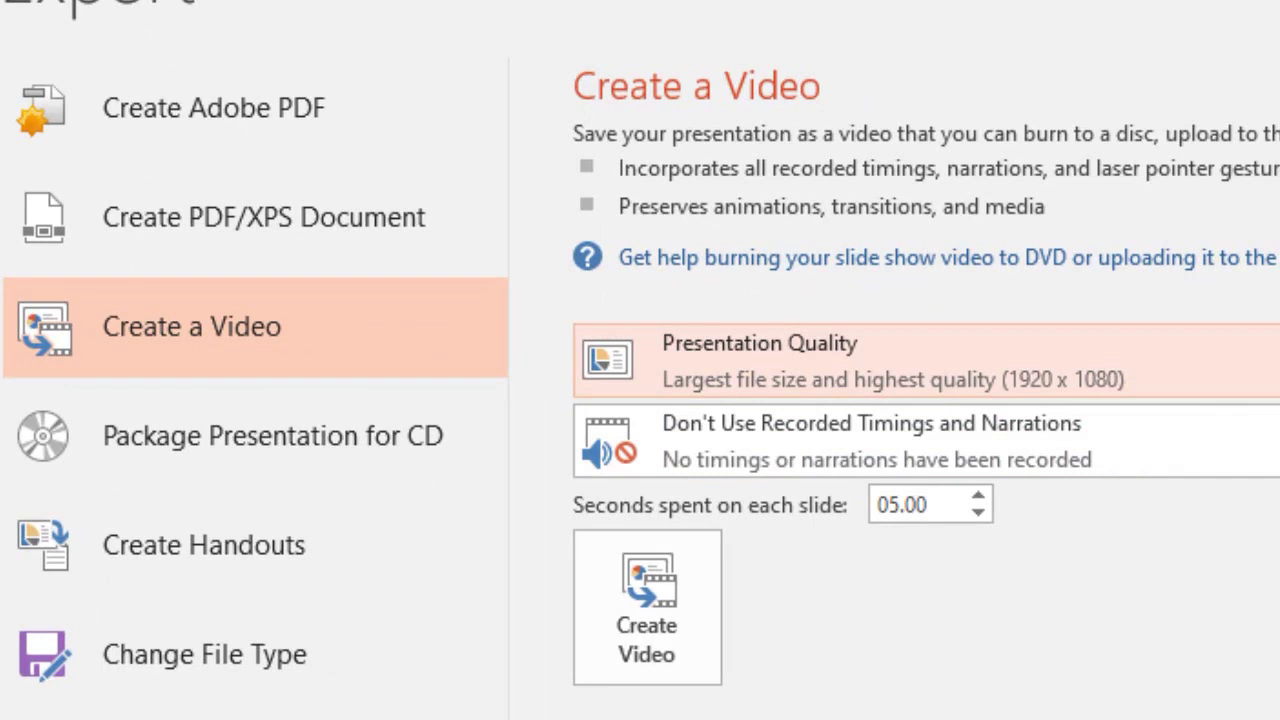
left_click(1275, 360)
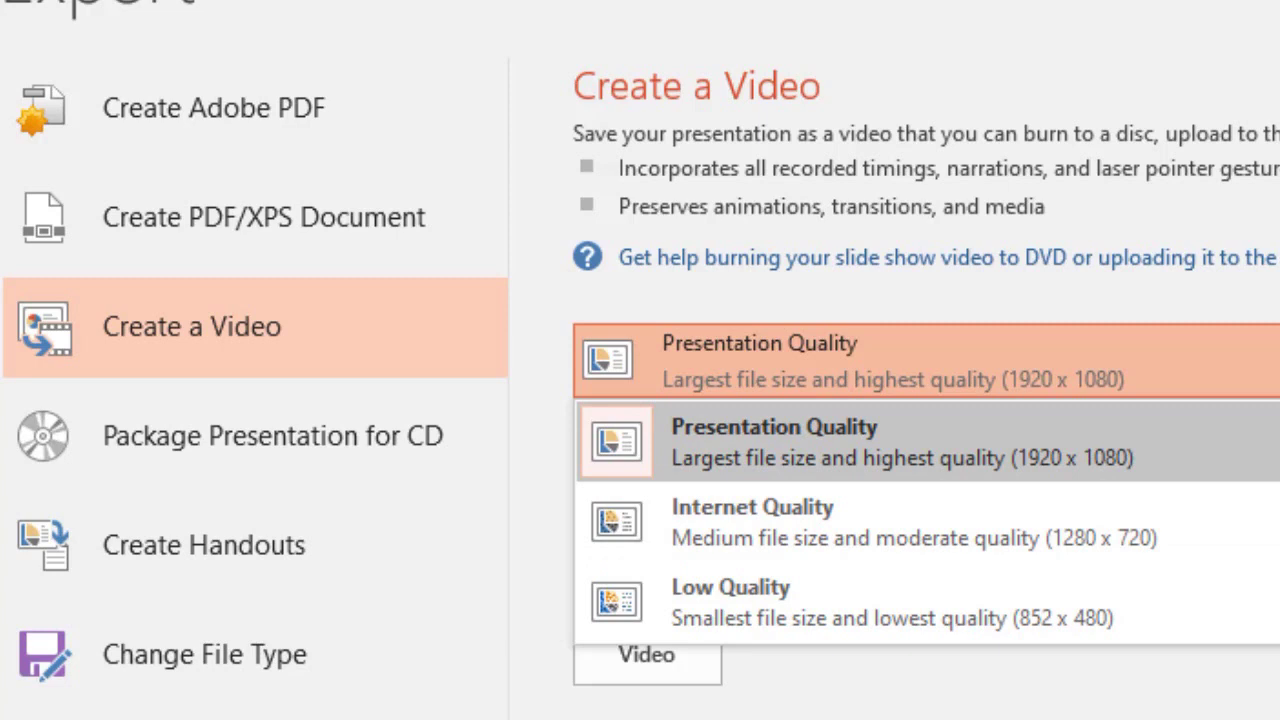
left_click(1275, 440)
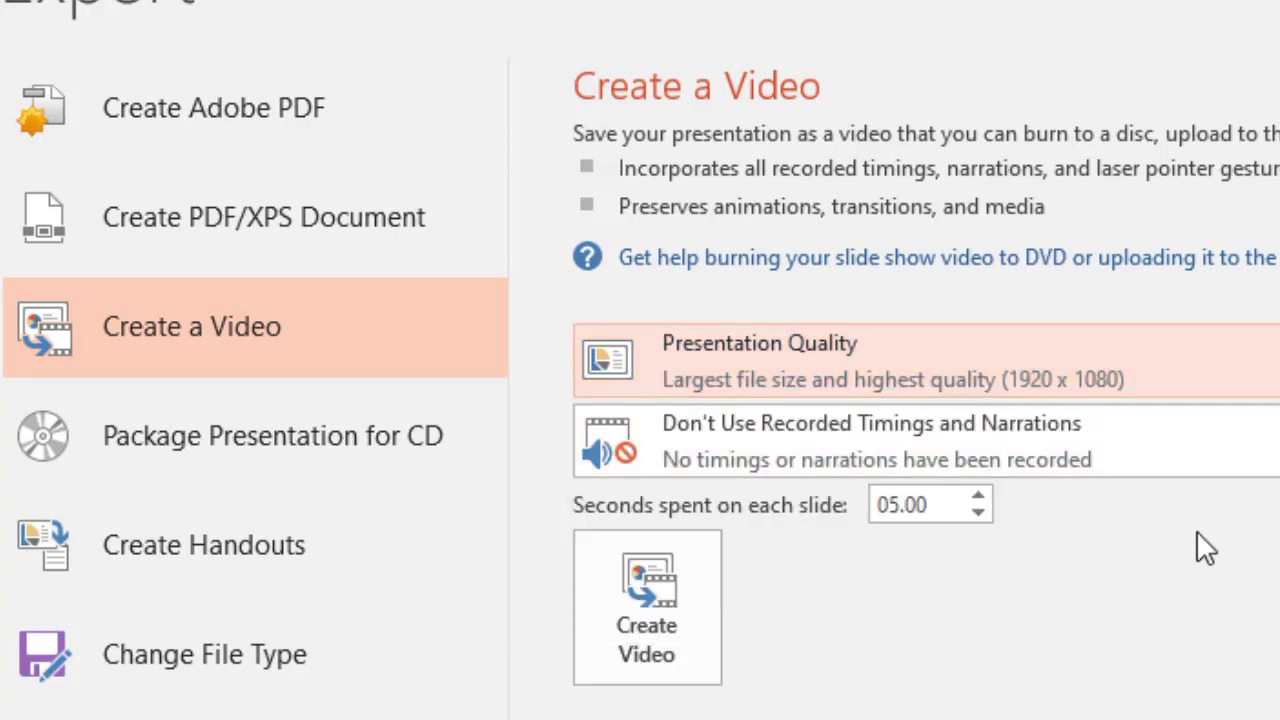
left_click(673, 625)
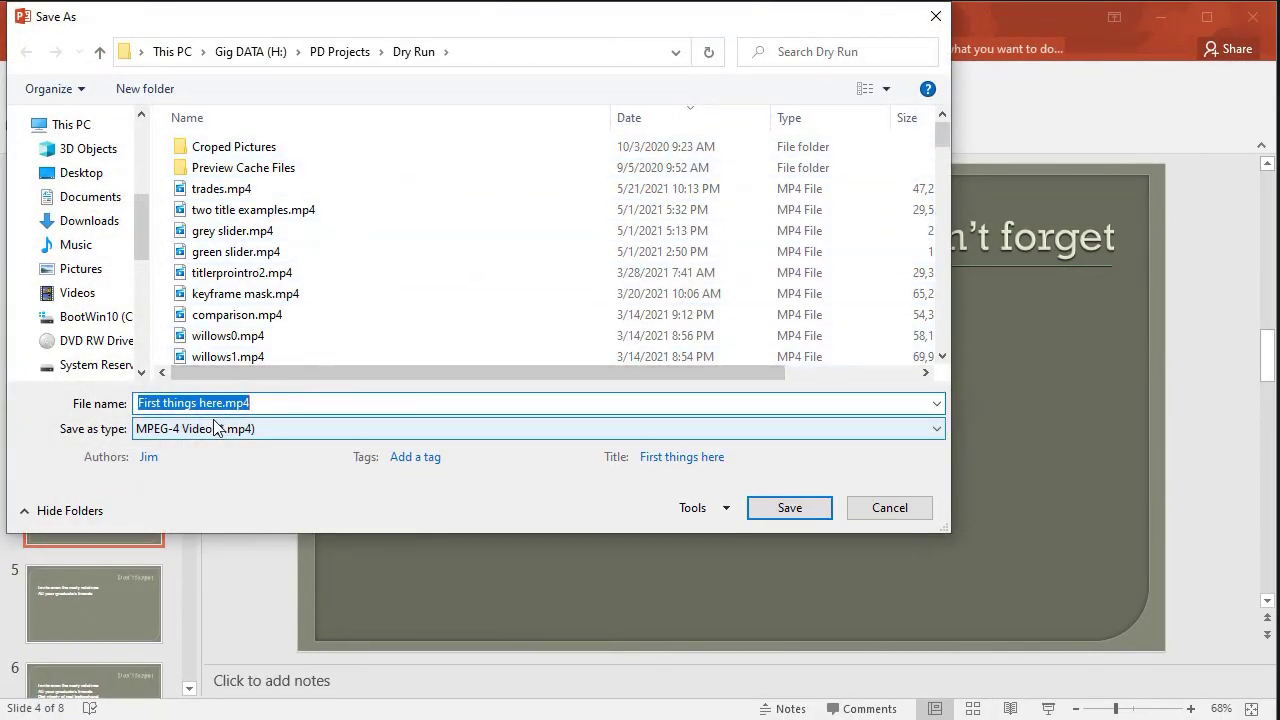
- Save the video as graduation.mp4 in the Dry Run folder
type("graduation")
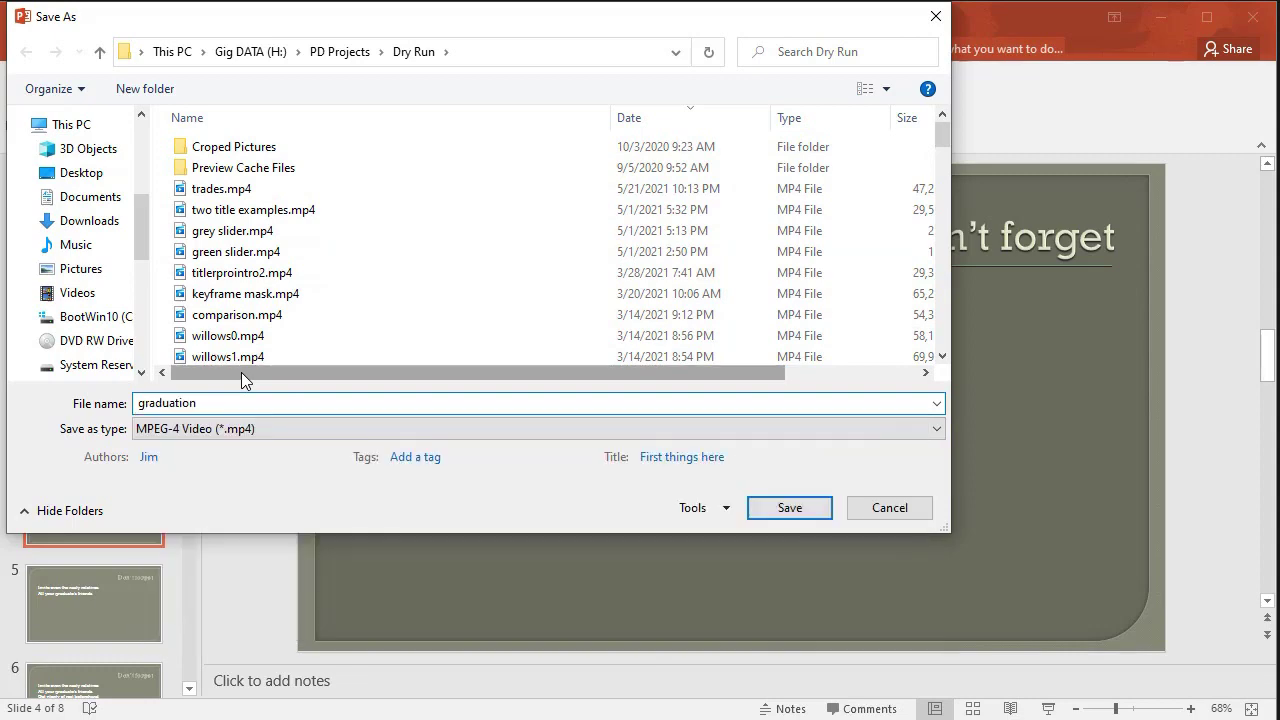
key("Return")
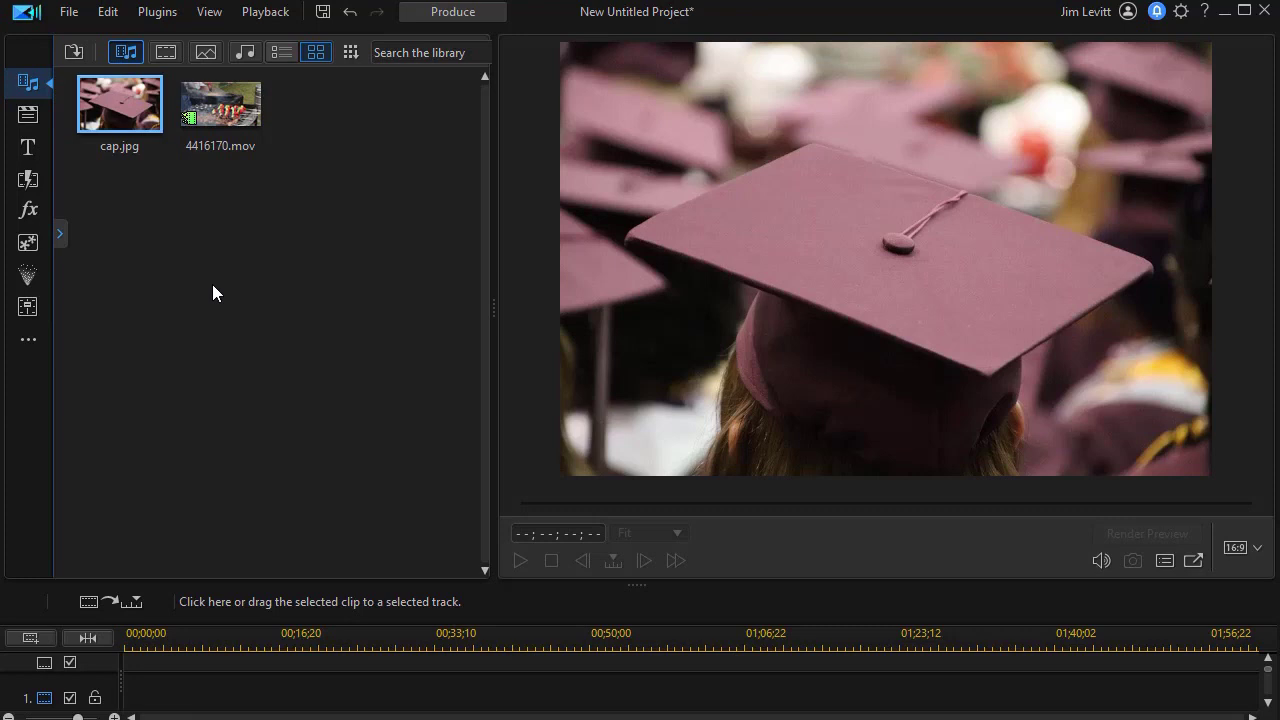
- Import graduation.mp4 with Ctrl+I and drag it onto track 1 of the timeline
key("ctrl+i")
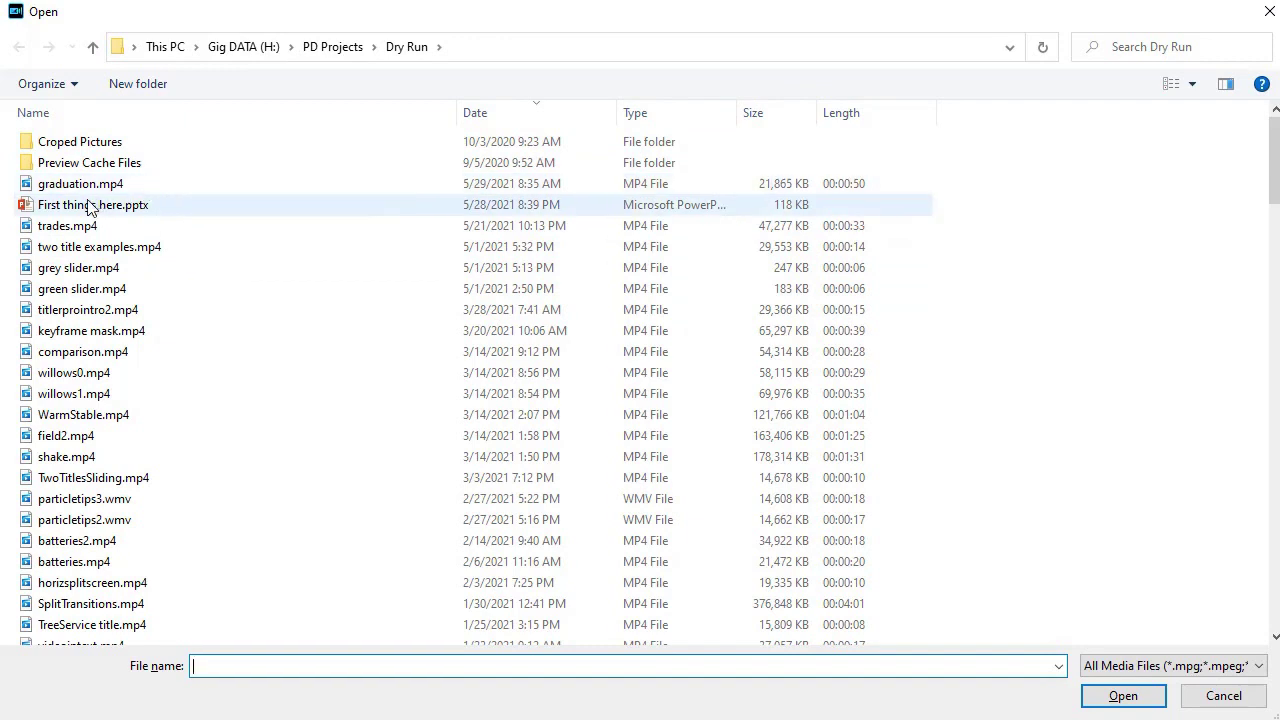
double_click(168, 188)
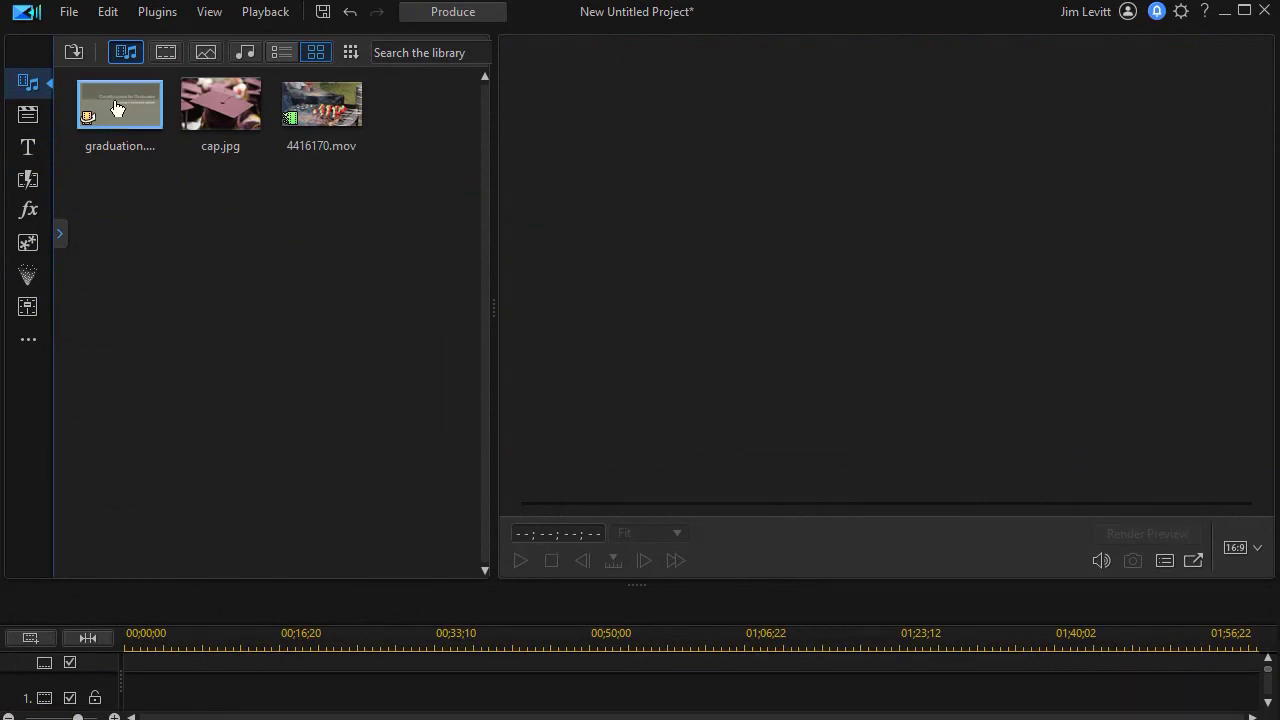
left_click_drag(117, 108, 130, 690)
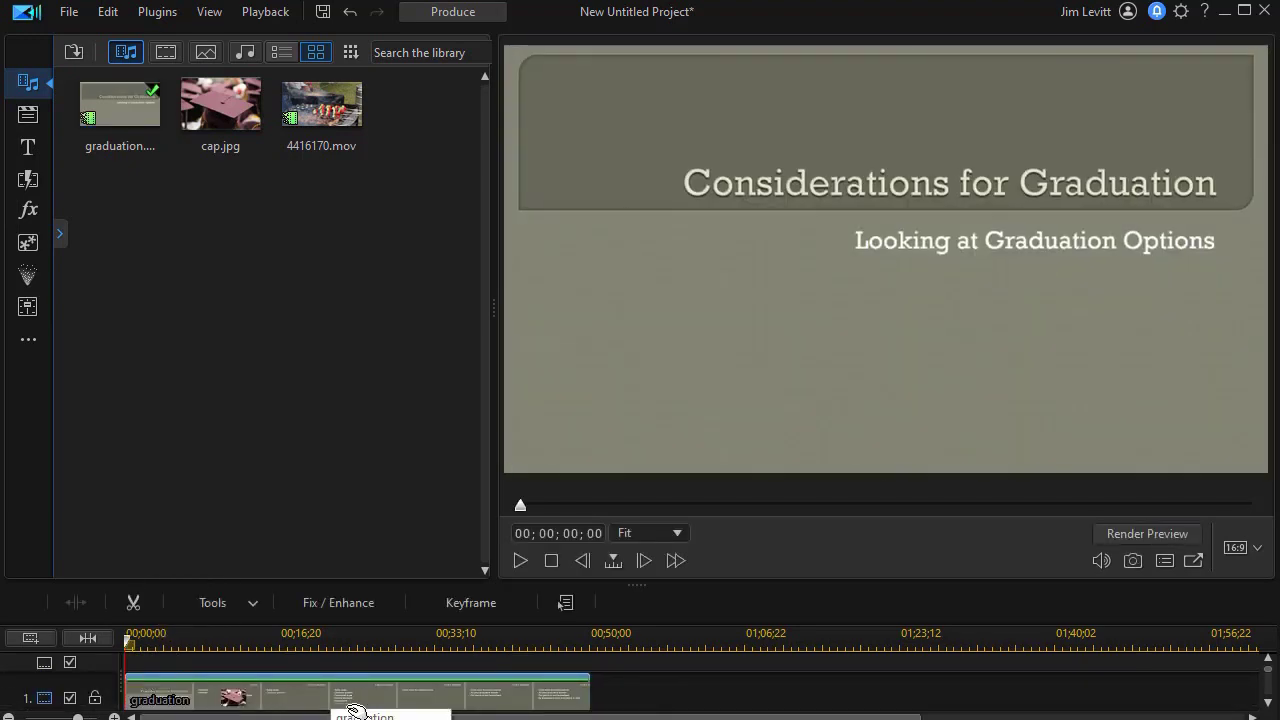
- Play the timeline preview and pause at 00;00;20;03 on the Decorations slide
mouse_move(886, 259)
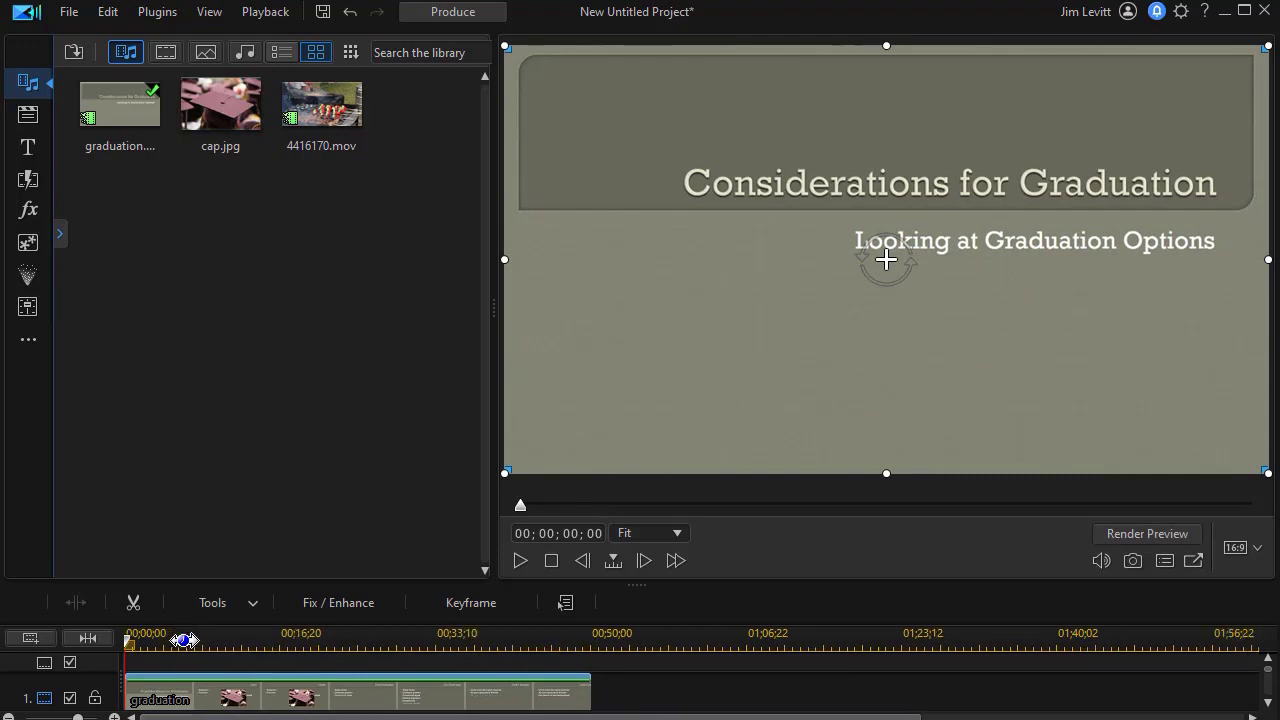
key("space")
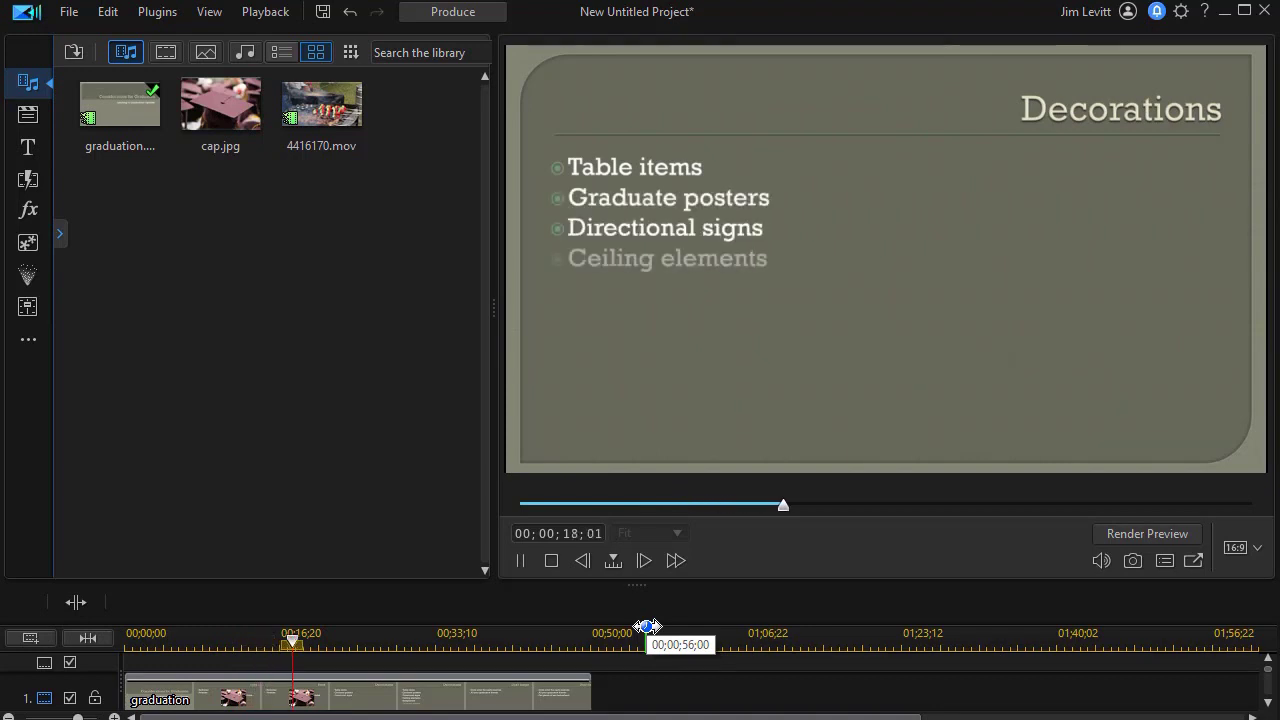
left_click(519, 560)
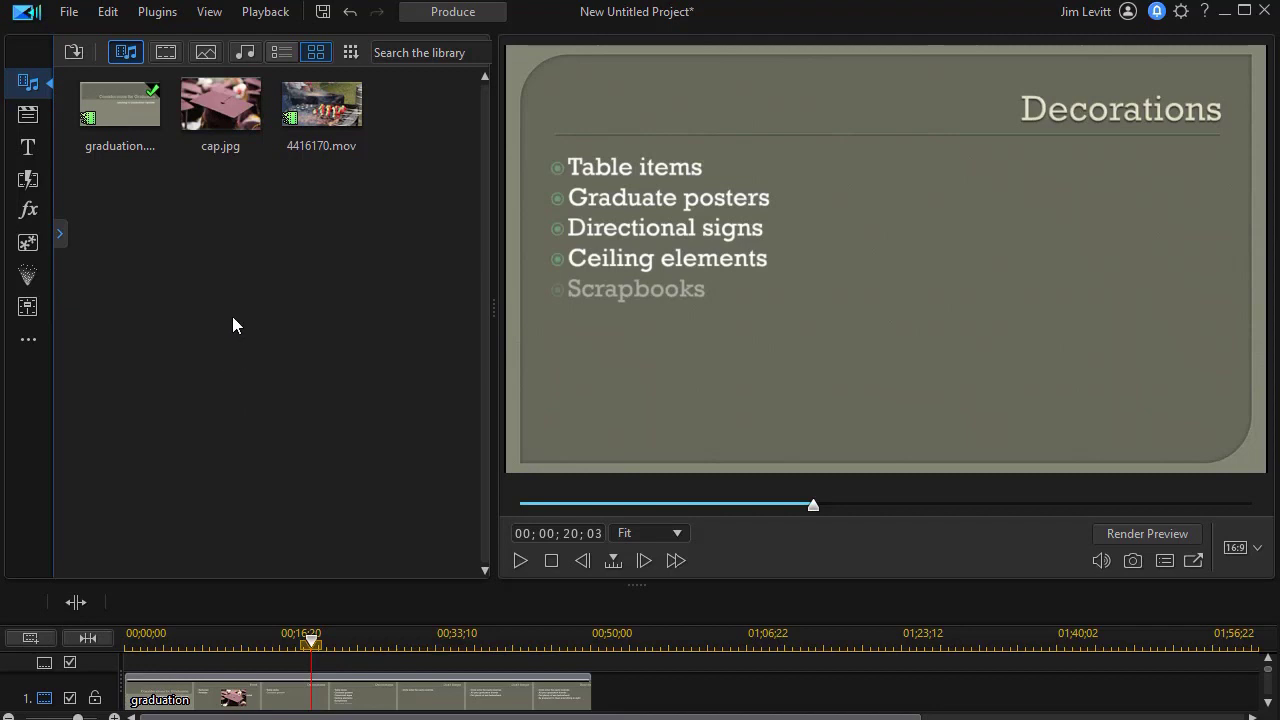
- Import First things here.pptx as eight slide images and filter the library to images
key("ctrl+i")
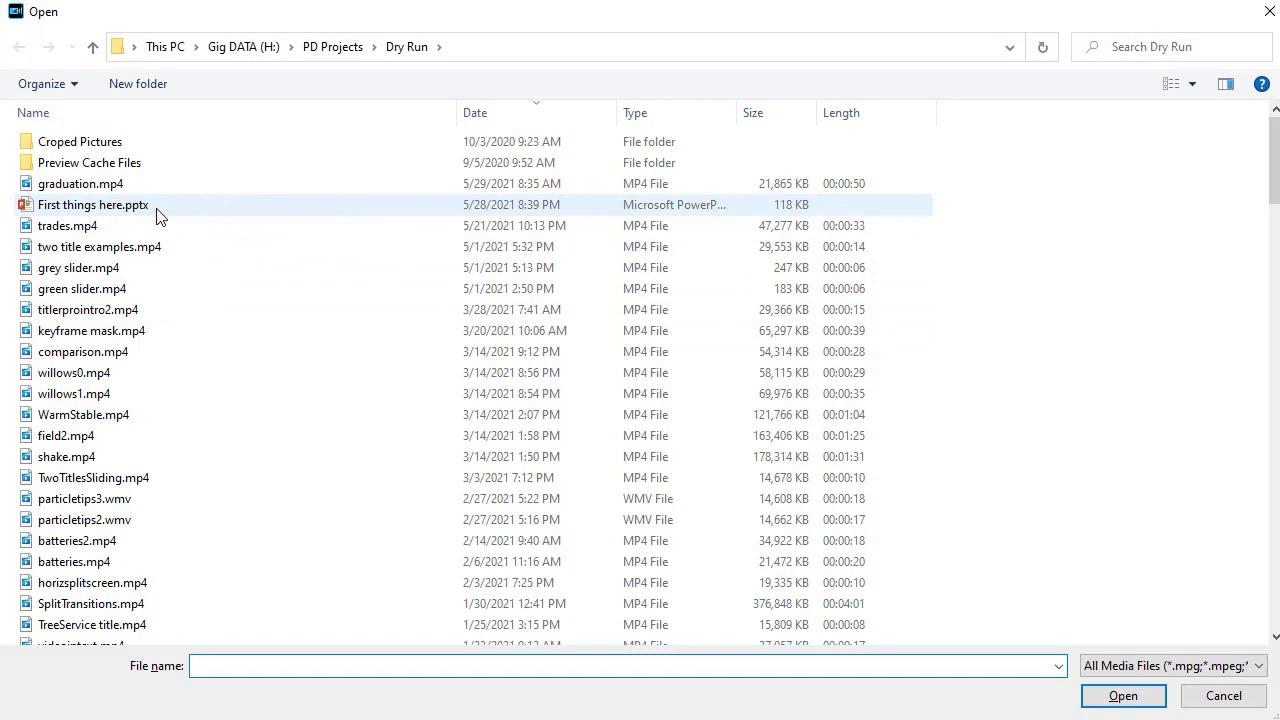
double_click(155, 208)
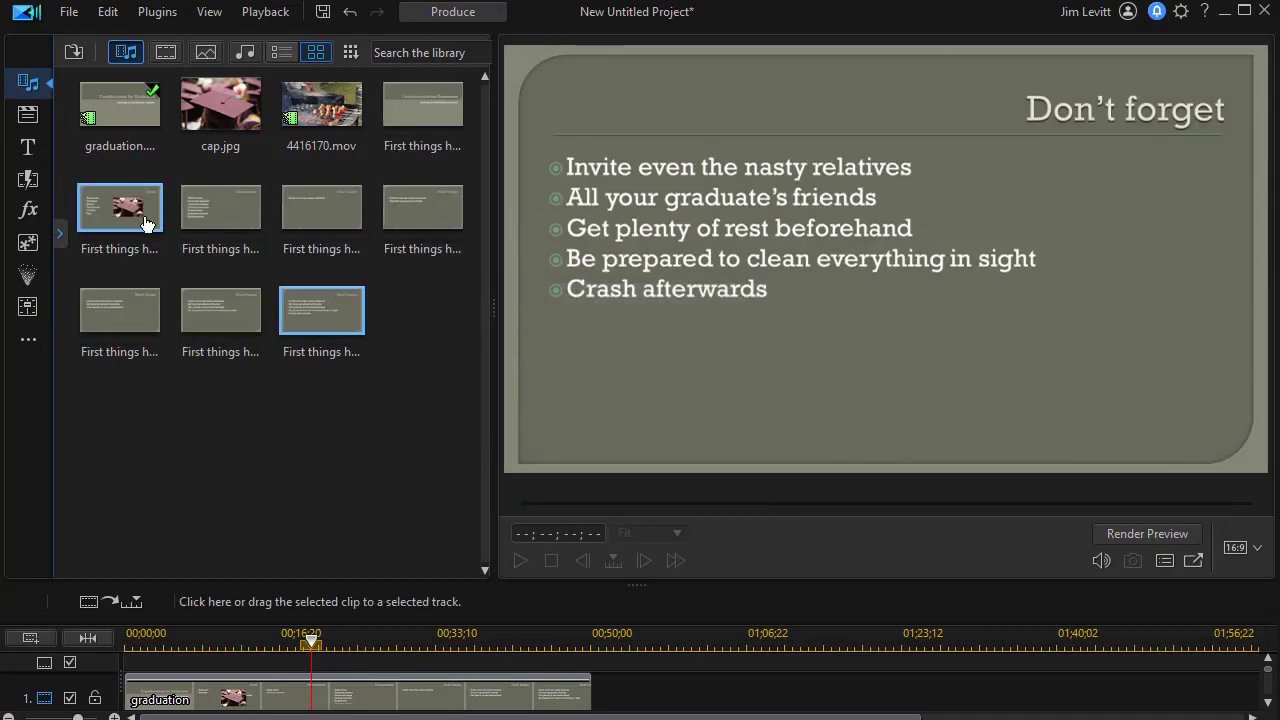
left_click(204, 54)
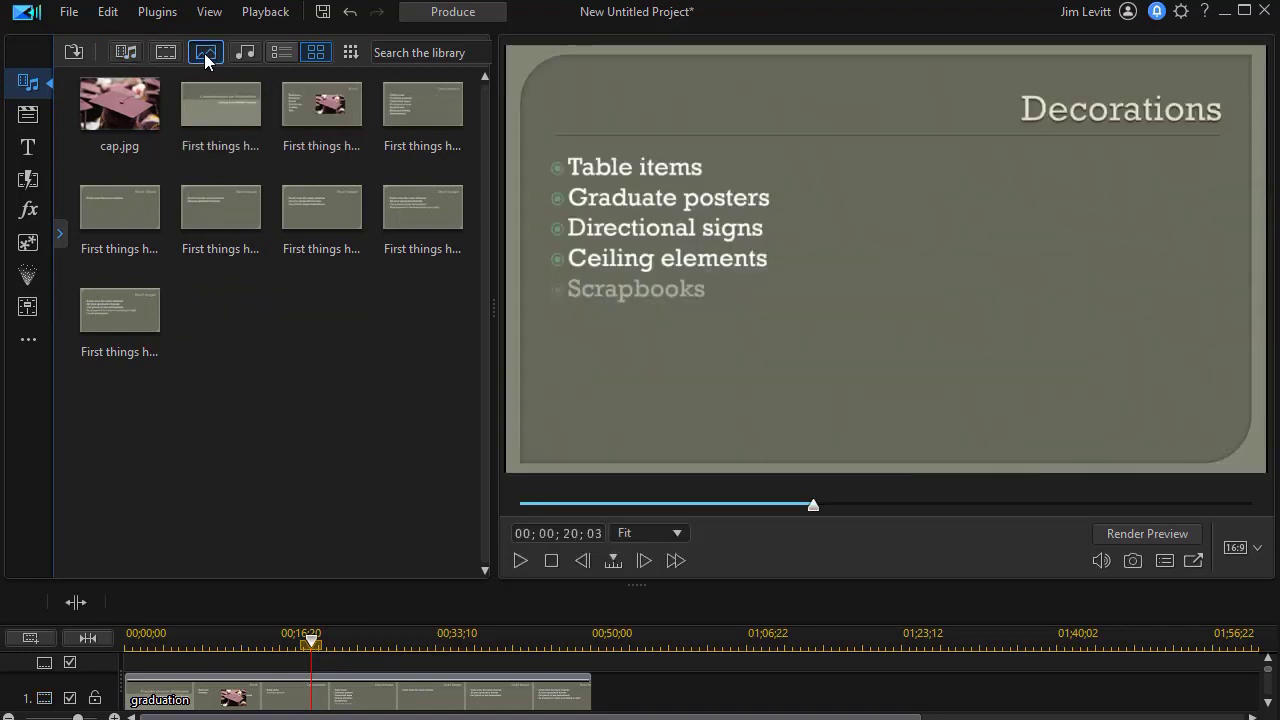
- Select all eight slide images and drag them onto track 1 after the graduation clip
left_click(222, 113)
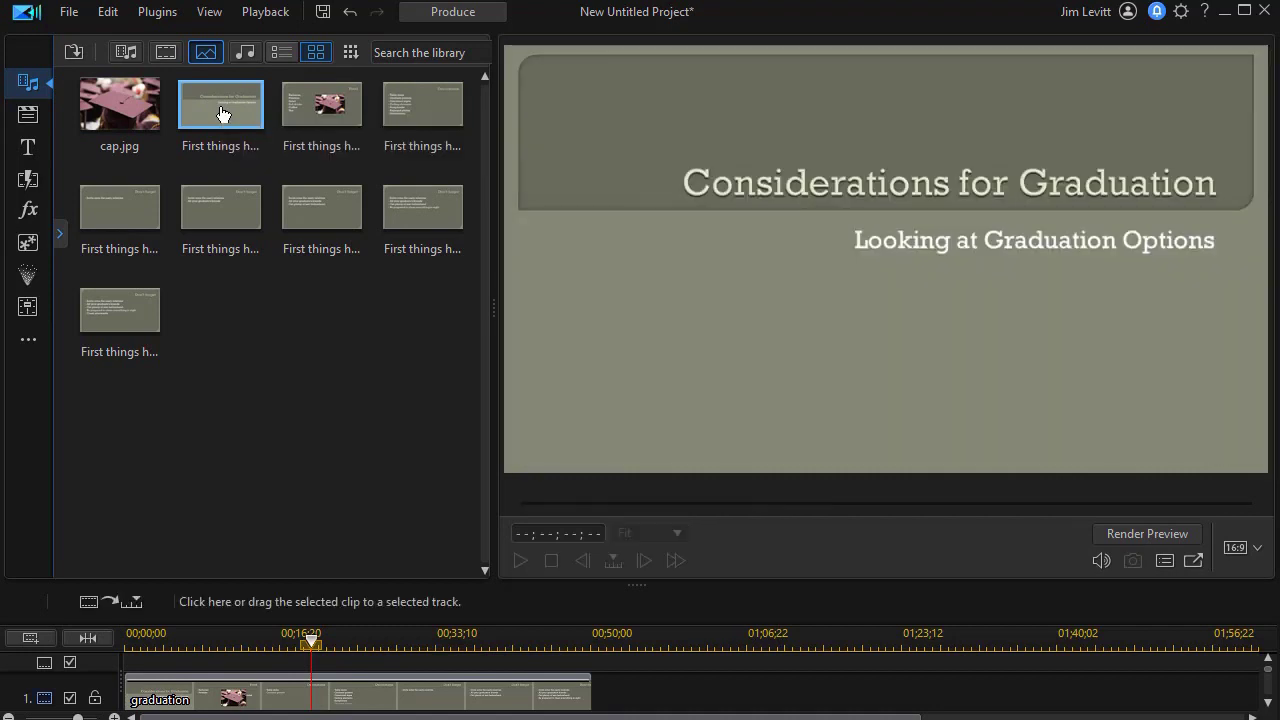
left_click(140, 320, "shift")
left_click_drag(203, 101, 660, 683)
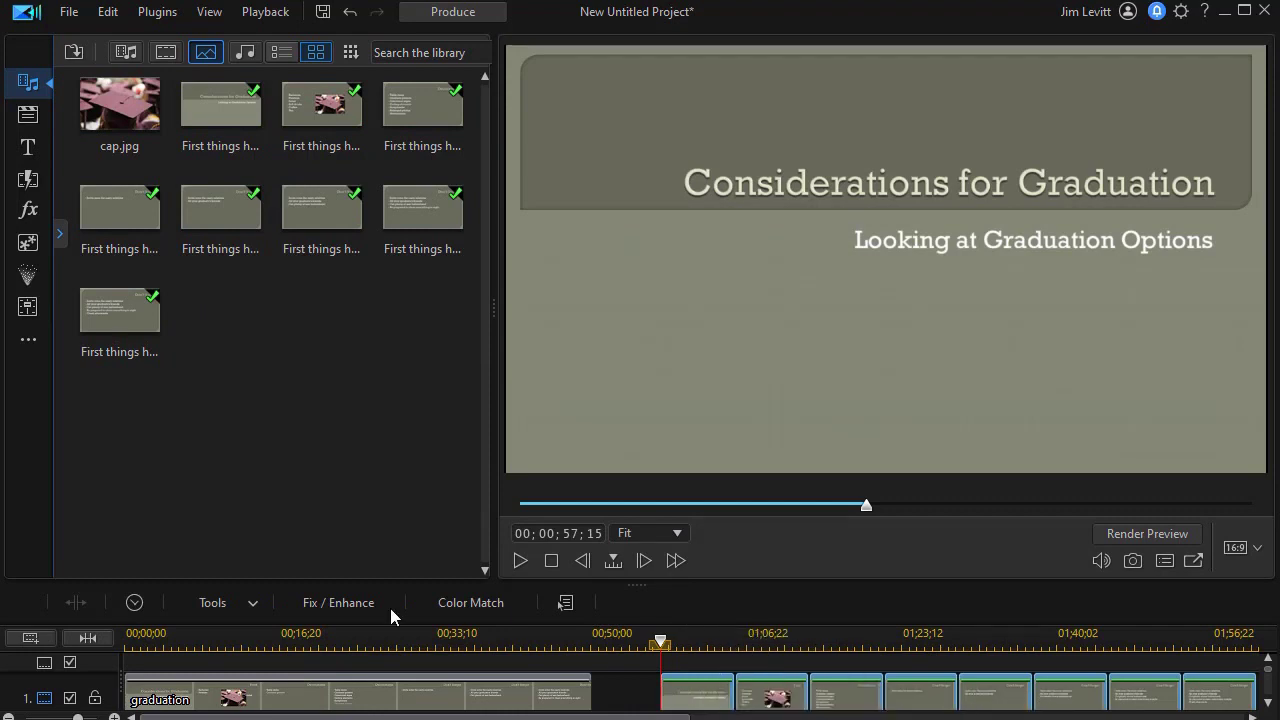
left_click(141, 606)
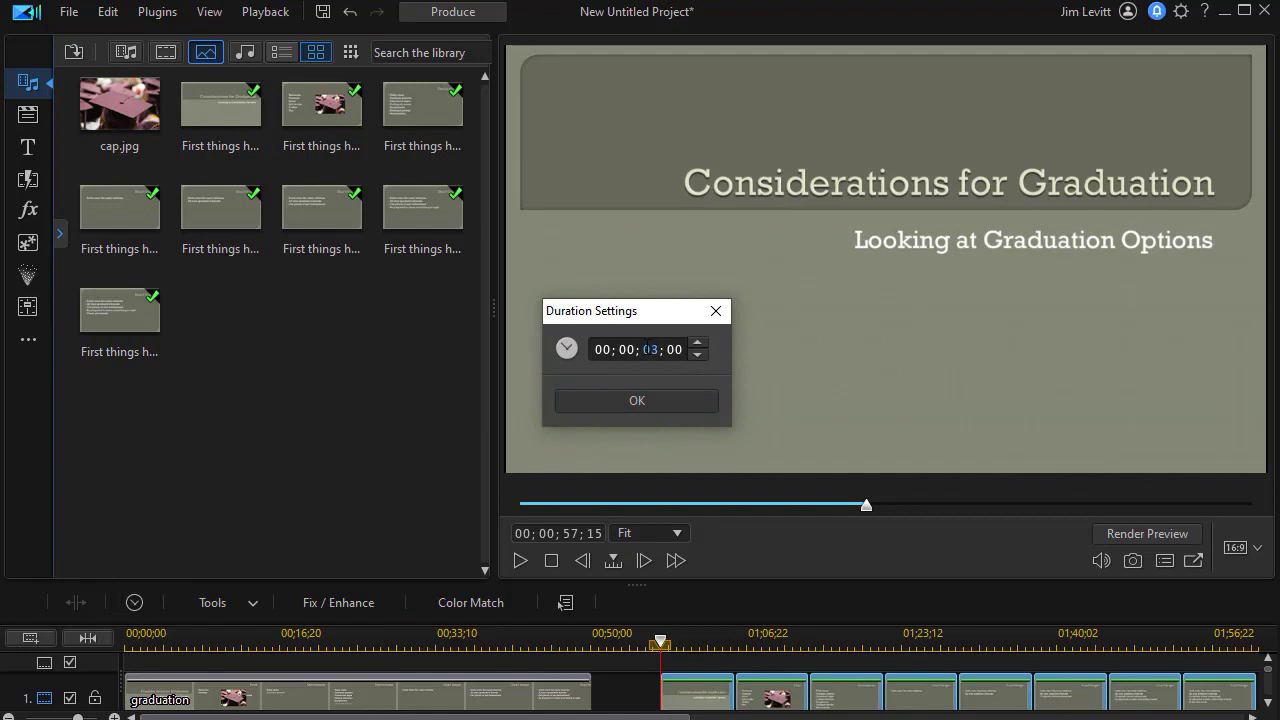
key("Return")
left_click(521, 560)
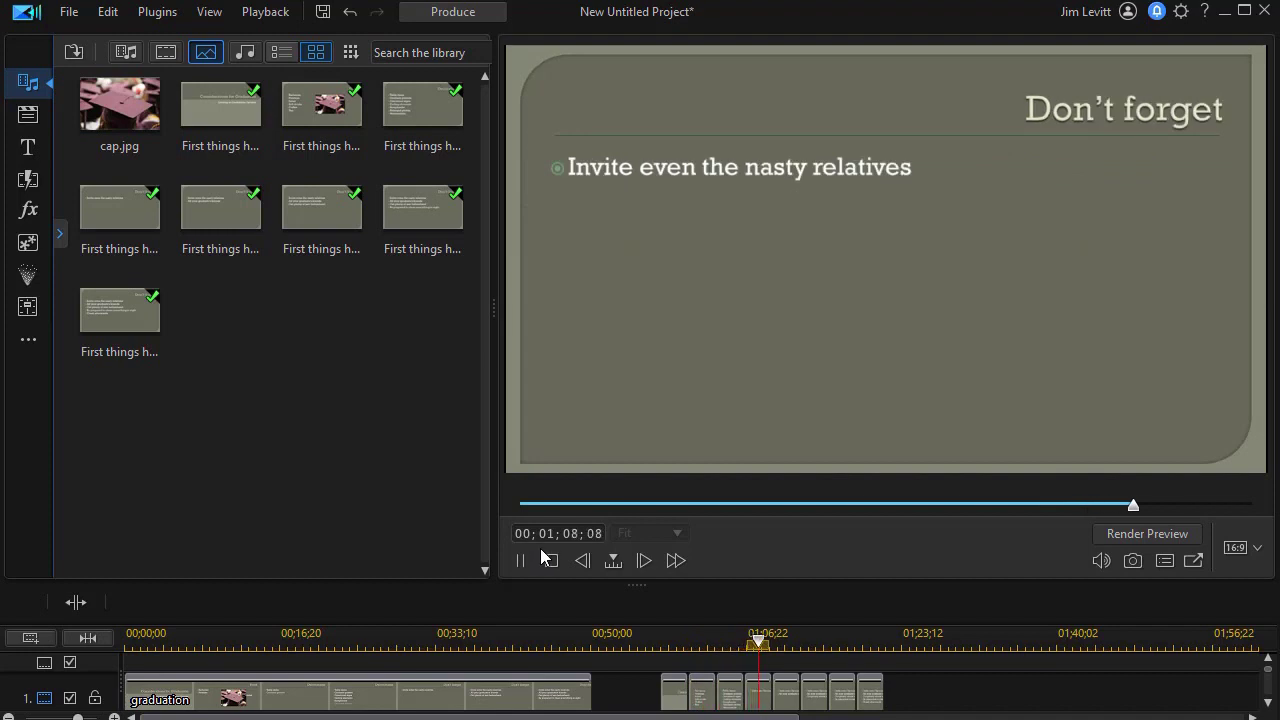
left_click(548, 559)
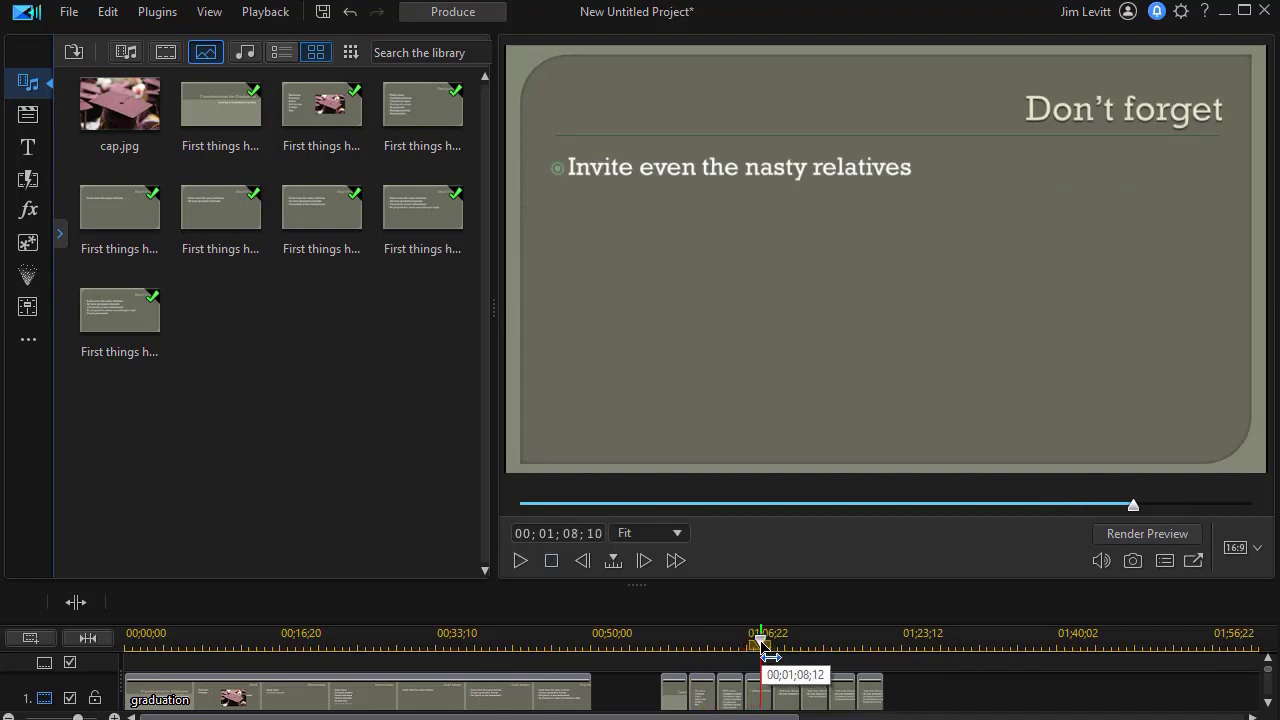
left_click_drag(761, 652, 729, 648)
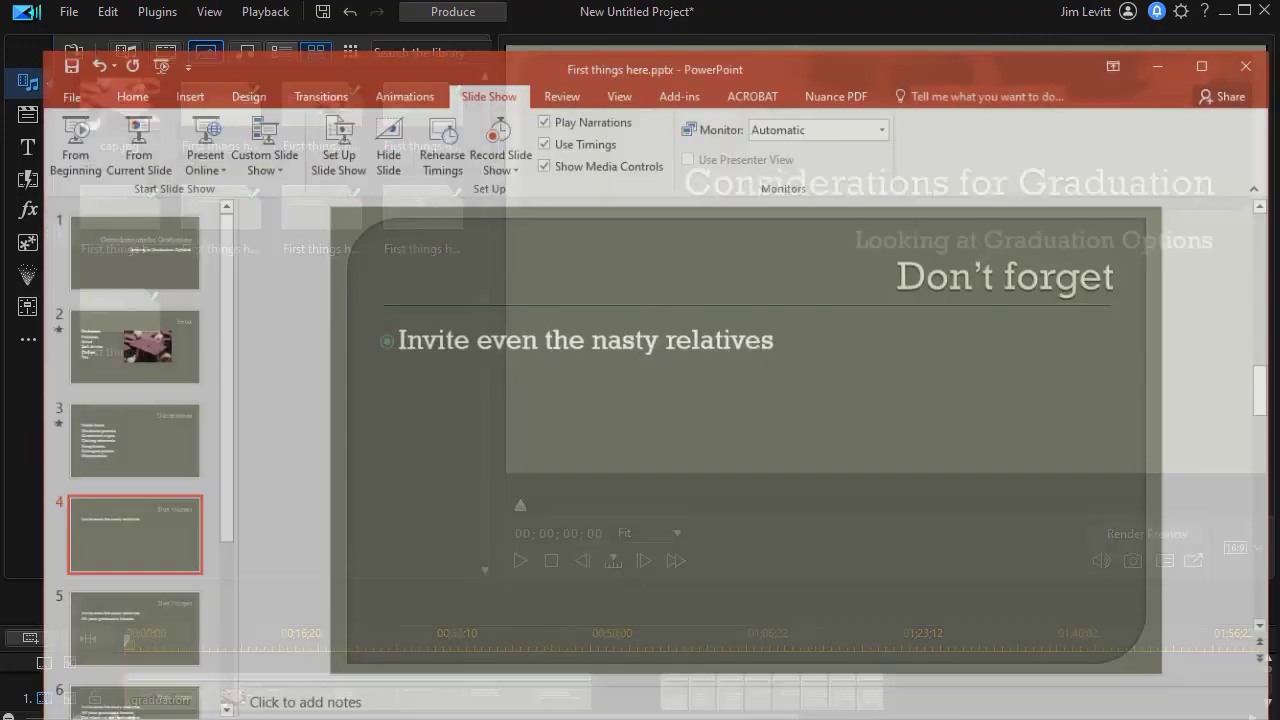
- Review the Don't forget build slides 5 through 8
scroll(194, 543, "down", 5)
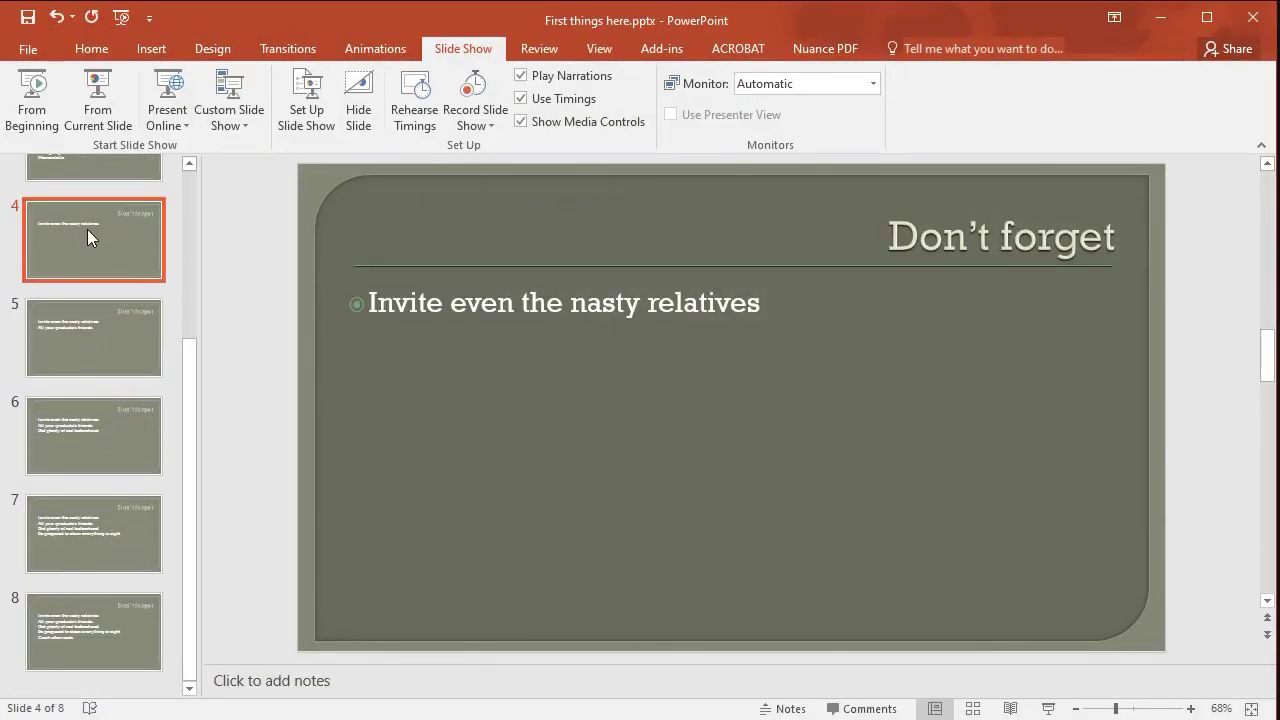
left_click(100, 346)
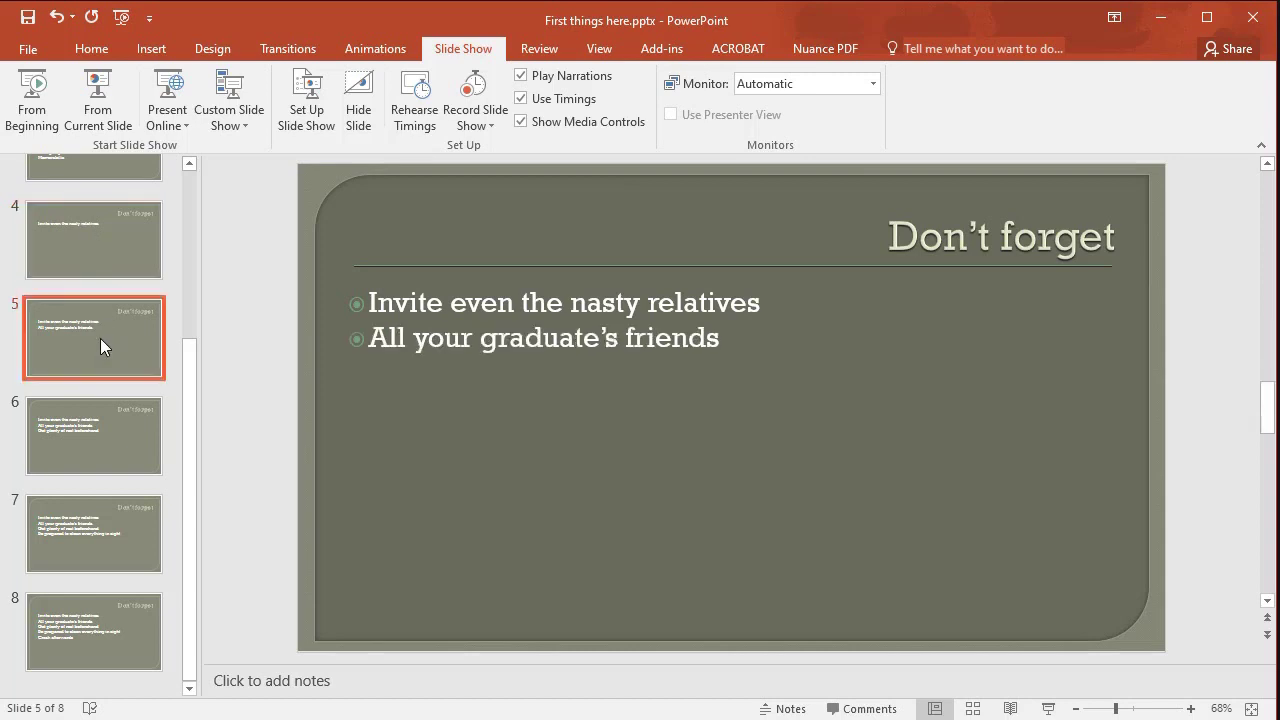
left_click(110, 437)
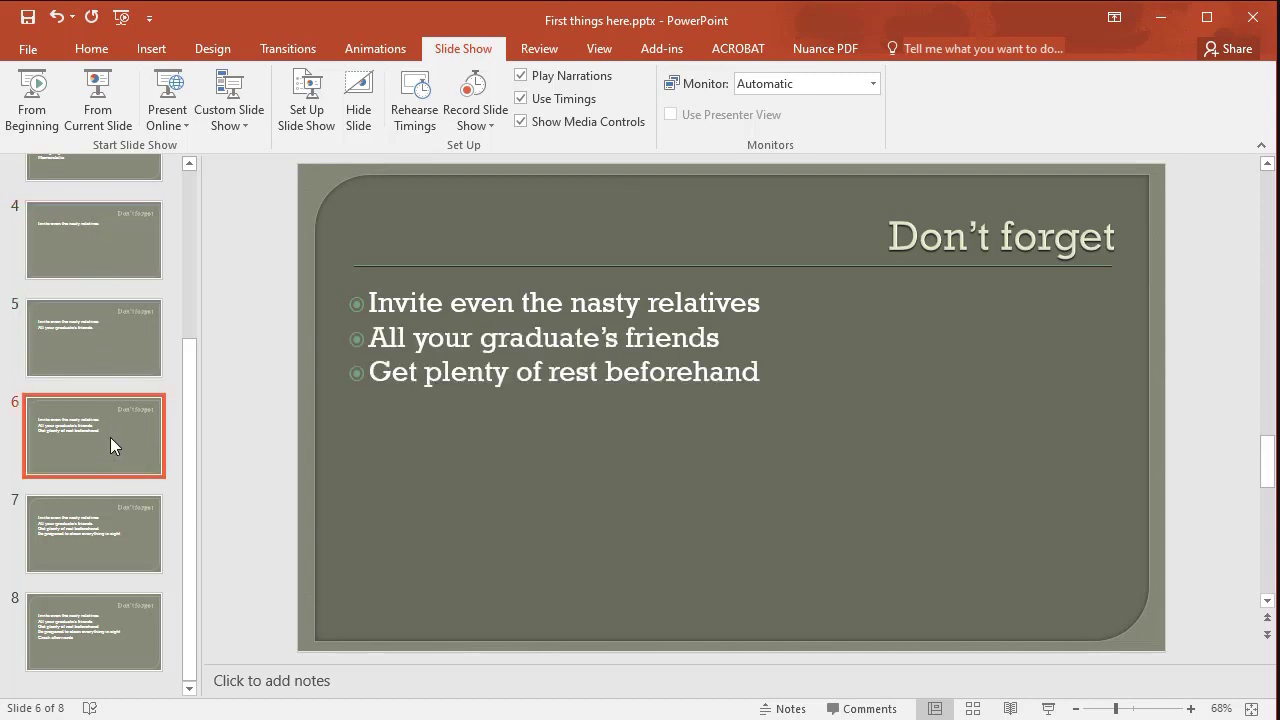
left_click(103, 539)
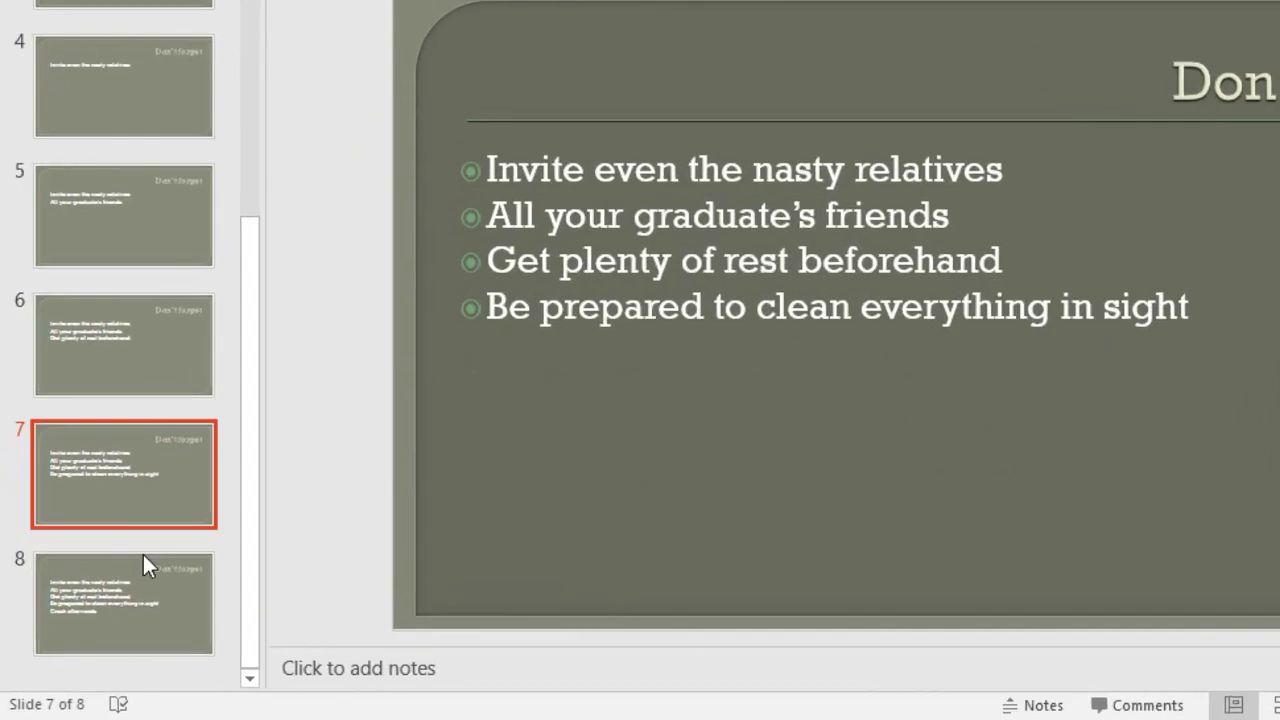
left_click(143, 565)
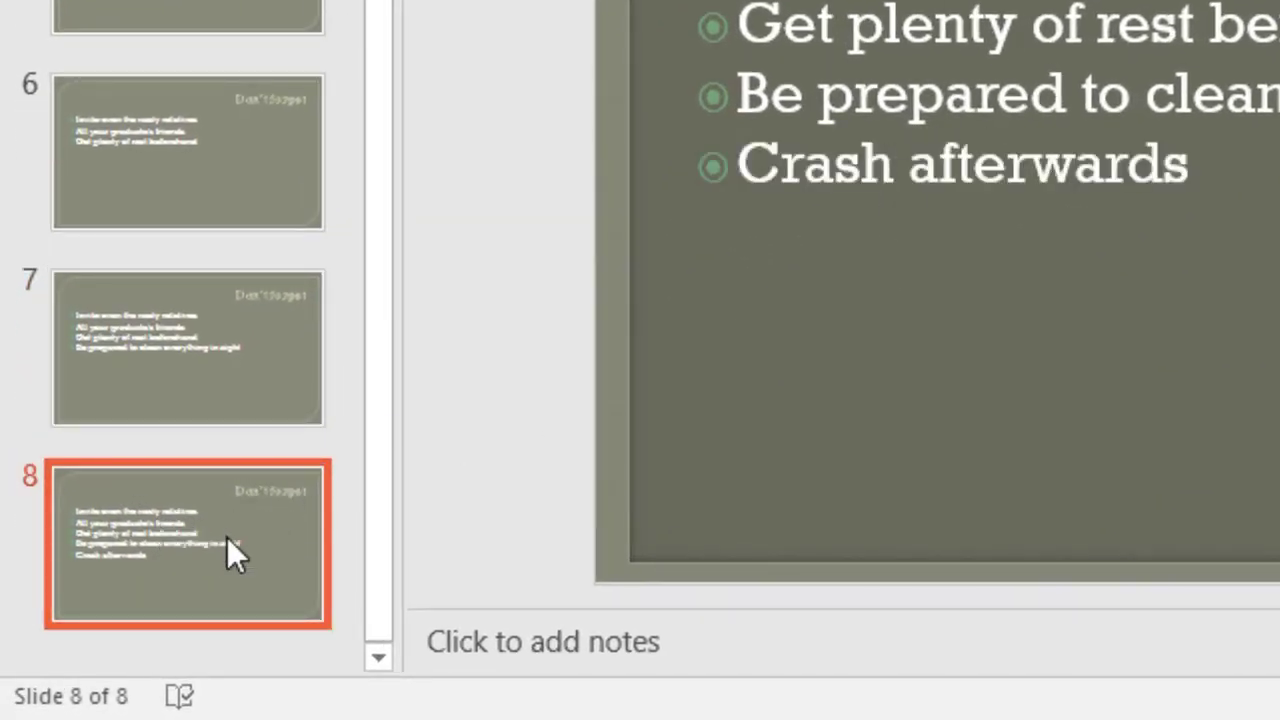
- Duplicate slide 8 as slide 9 and add the bullet 'Pay for it all'
right_click(228, 537)
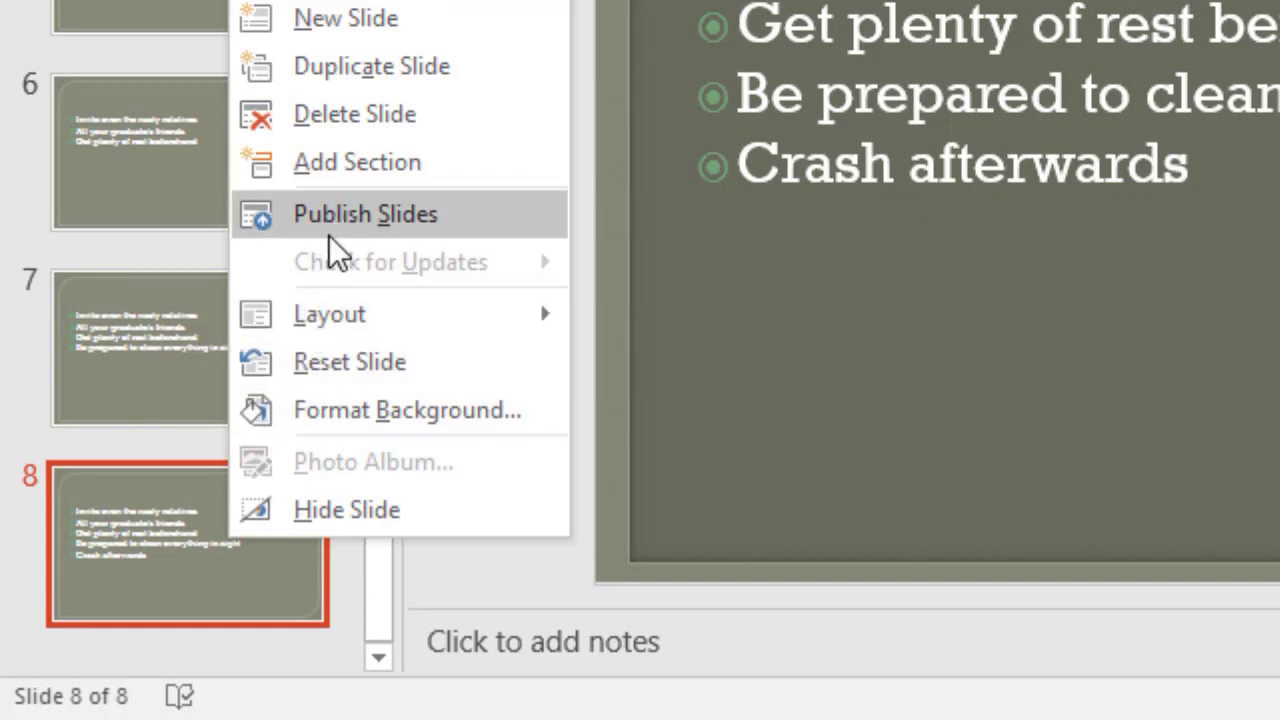
left_click(373, 63)
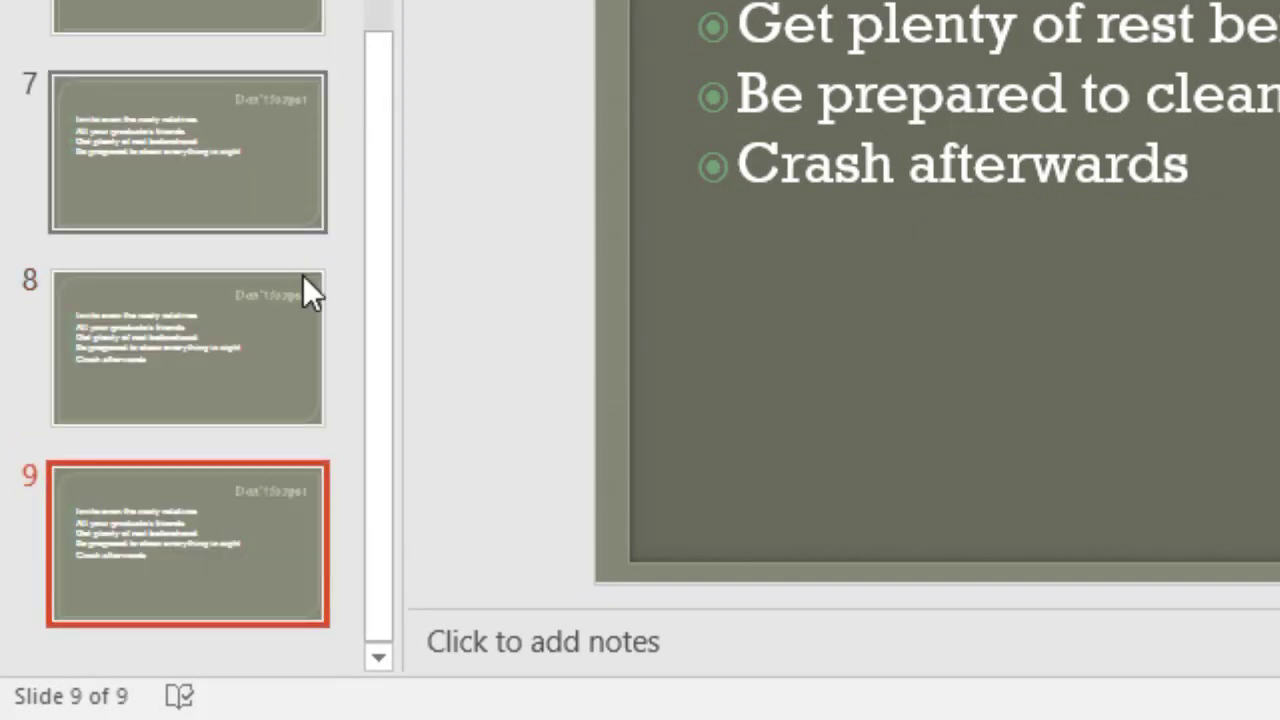
left_click(1210, 160)
key("Return")
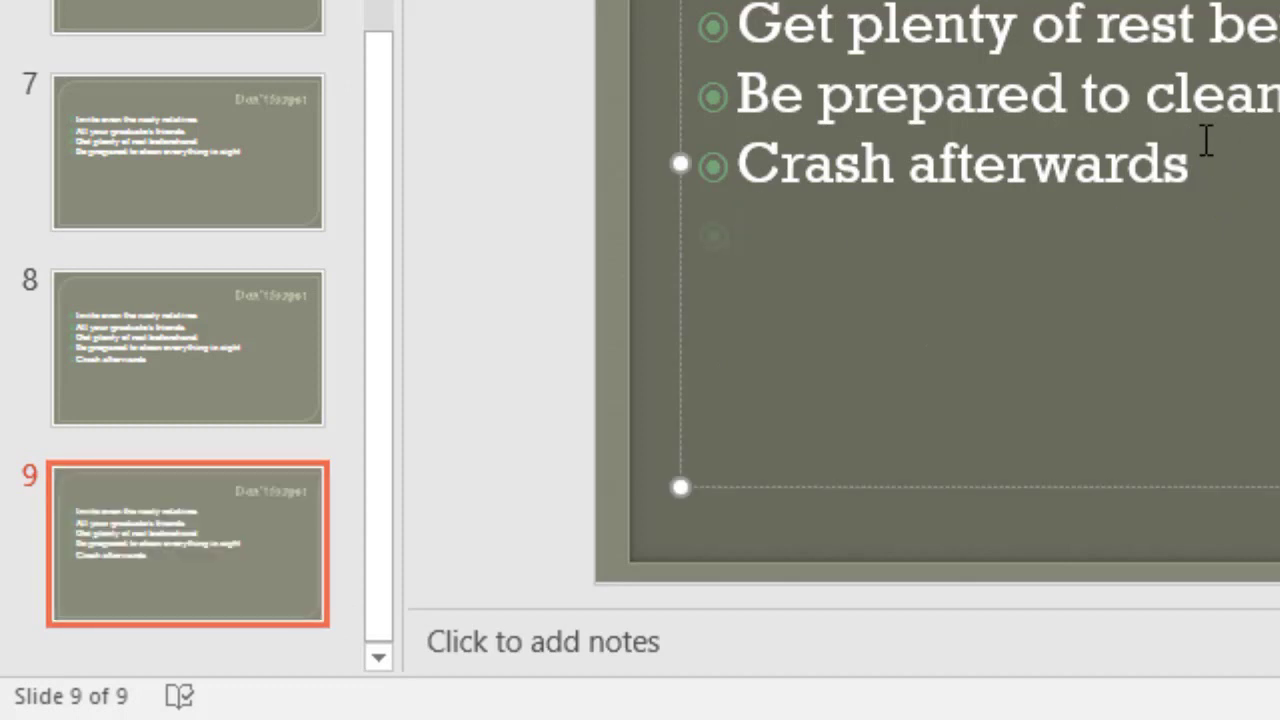
type("Pay for it all")
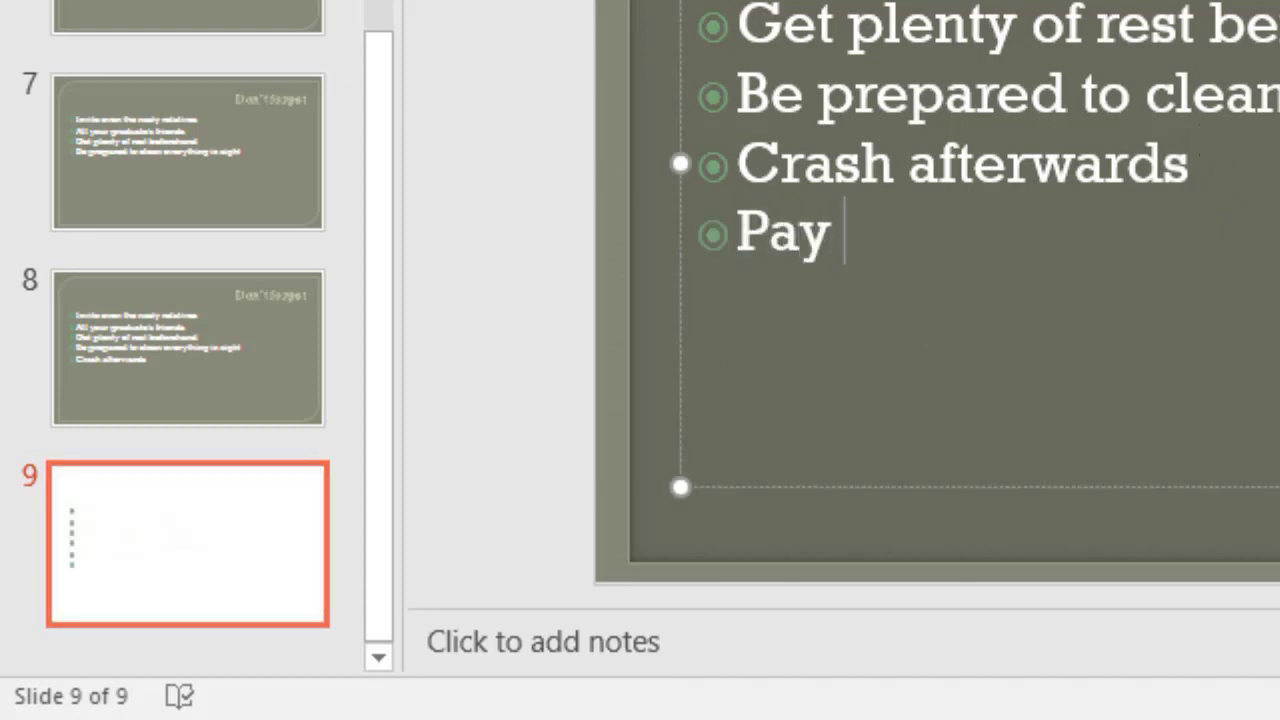
left_click(227, 397)
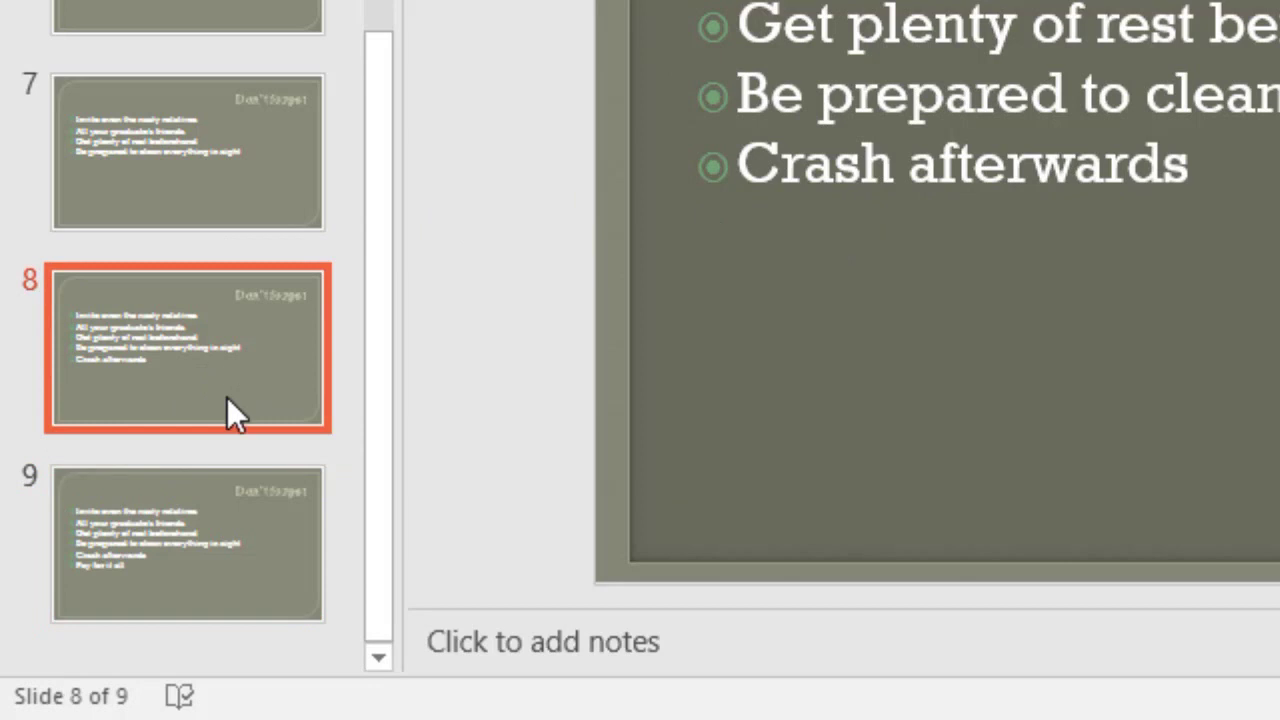
- Duplicate slide 9 as slide 10 and add the bullet 'Take a vacation yourself!'
left_click(243, 547)
right_click(243, 547)
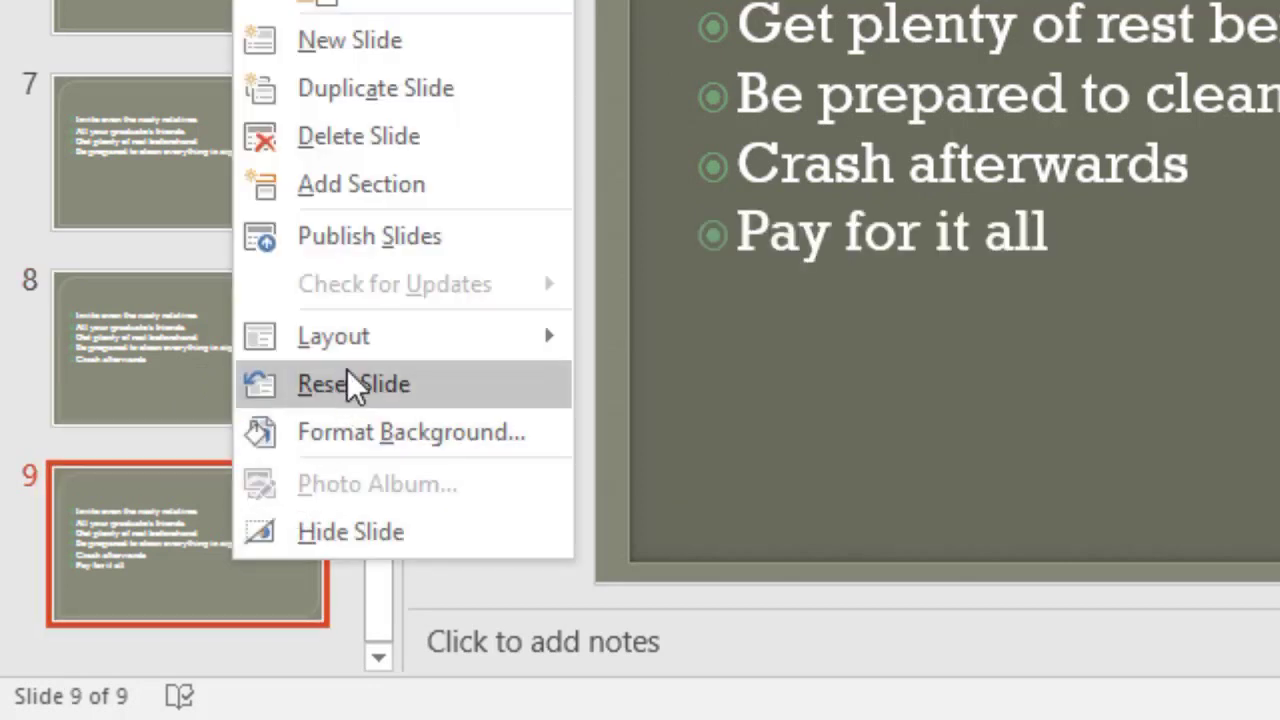
left_click(398, 90)
left_click(1071, 266)
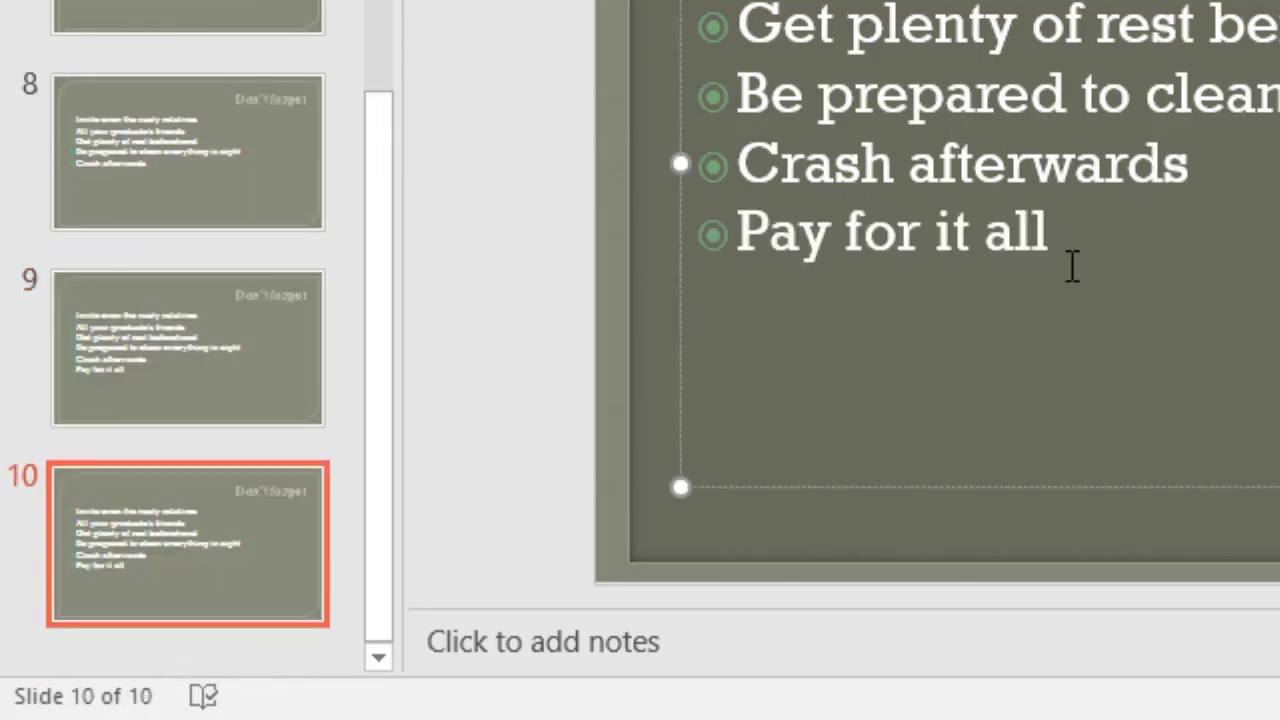
key("Return")
type("Take a vacation yourself!")
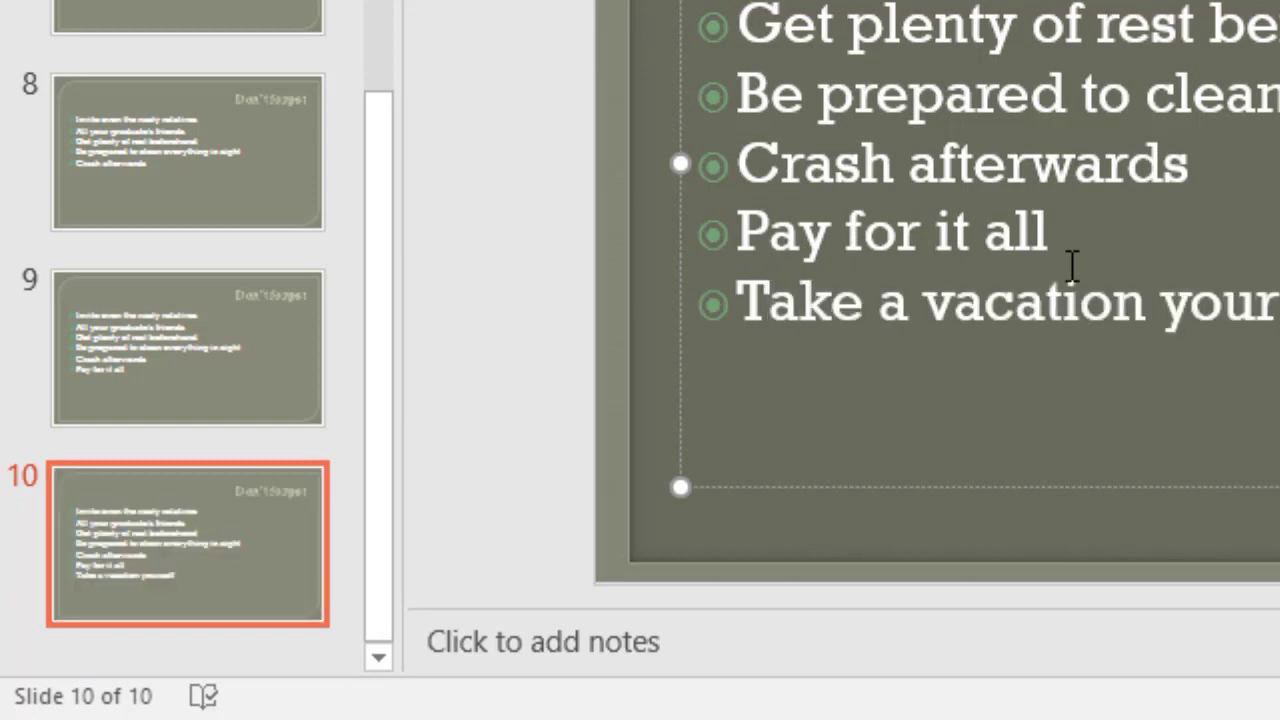
- Compare the build across slides 8, 10 and 9
left_click(187, 137)
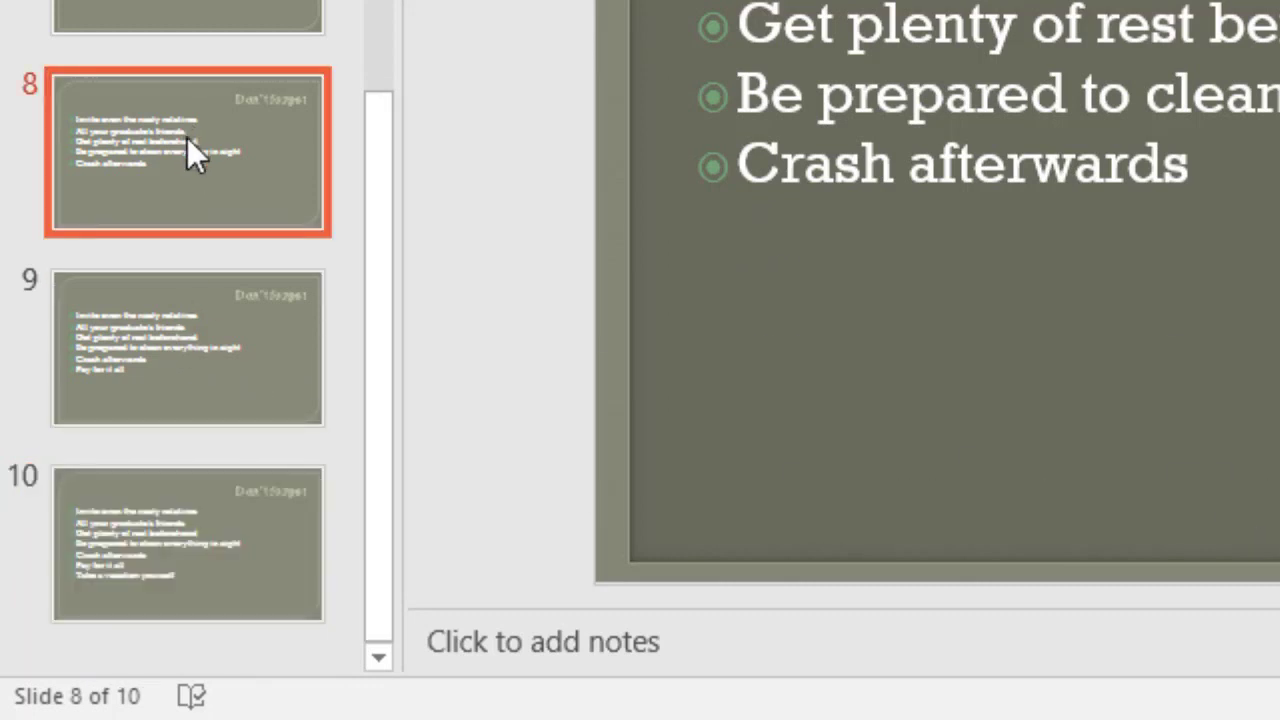
left_click(259, 560)
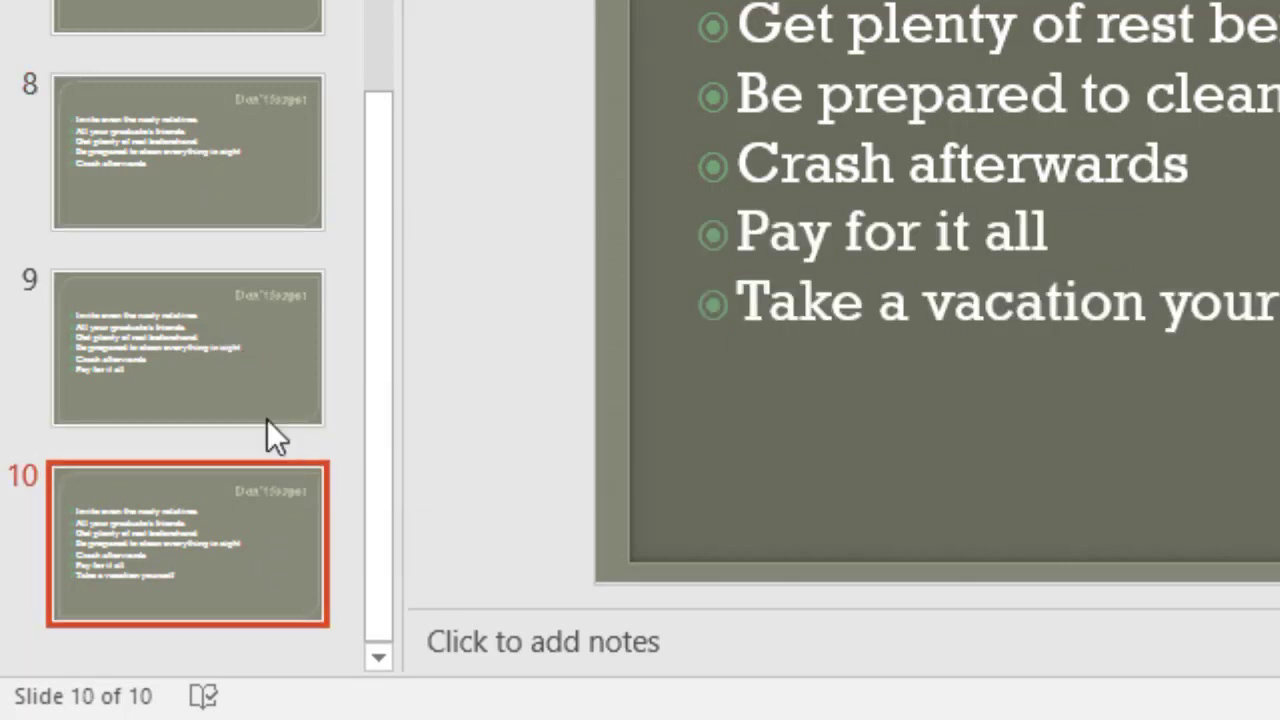
left_click(253, 395)
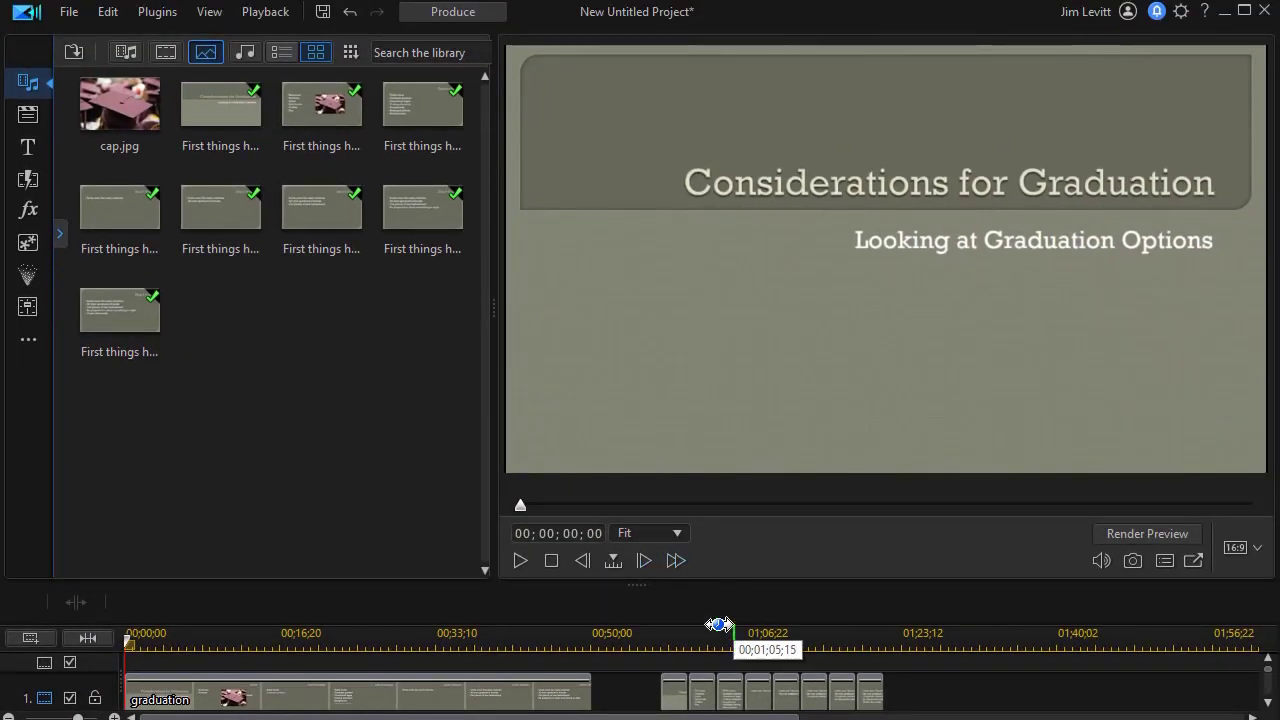
- From the Transition Room, drag Fade between two pairs of Don't forget build slides
left_click(37, 190)
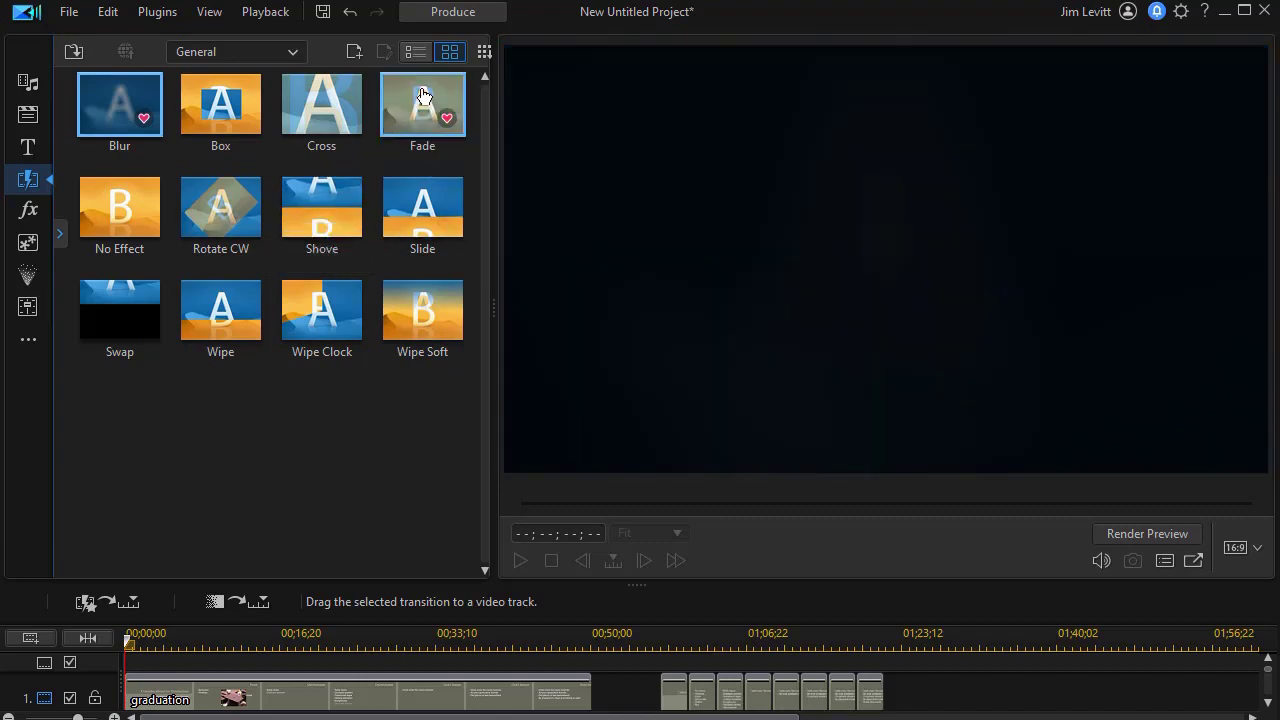
left_click(440, 110)
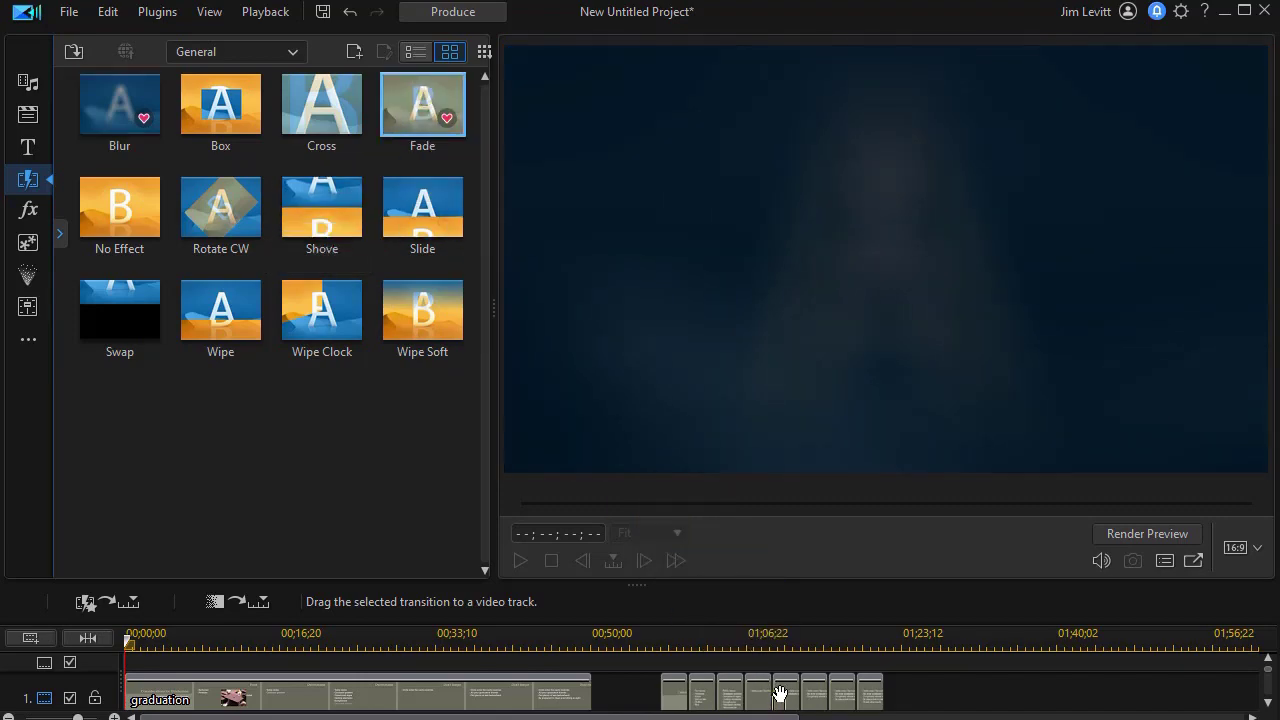
left_click_drag(780, 692, 778, 694)
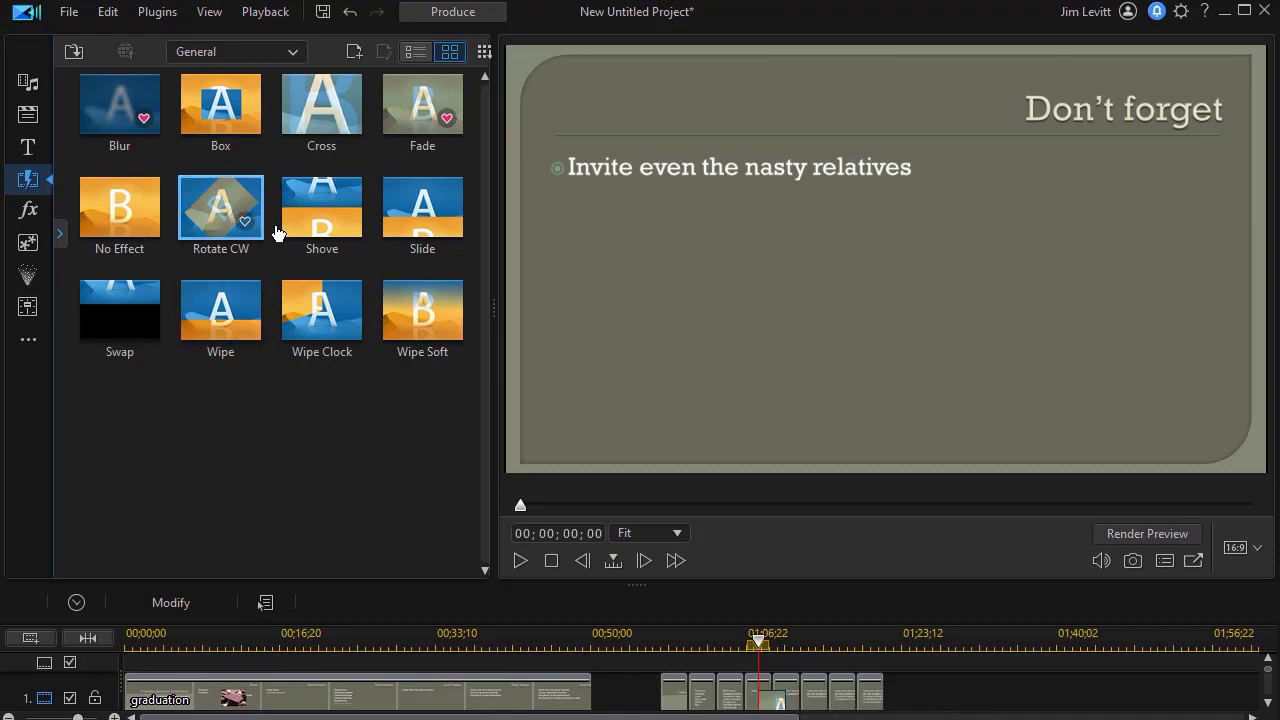
left_click_drag(428, 106, 802, 681)
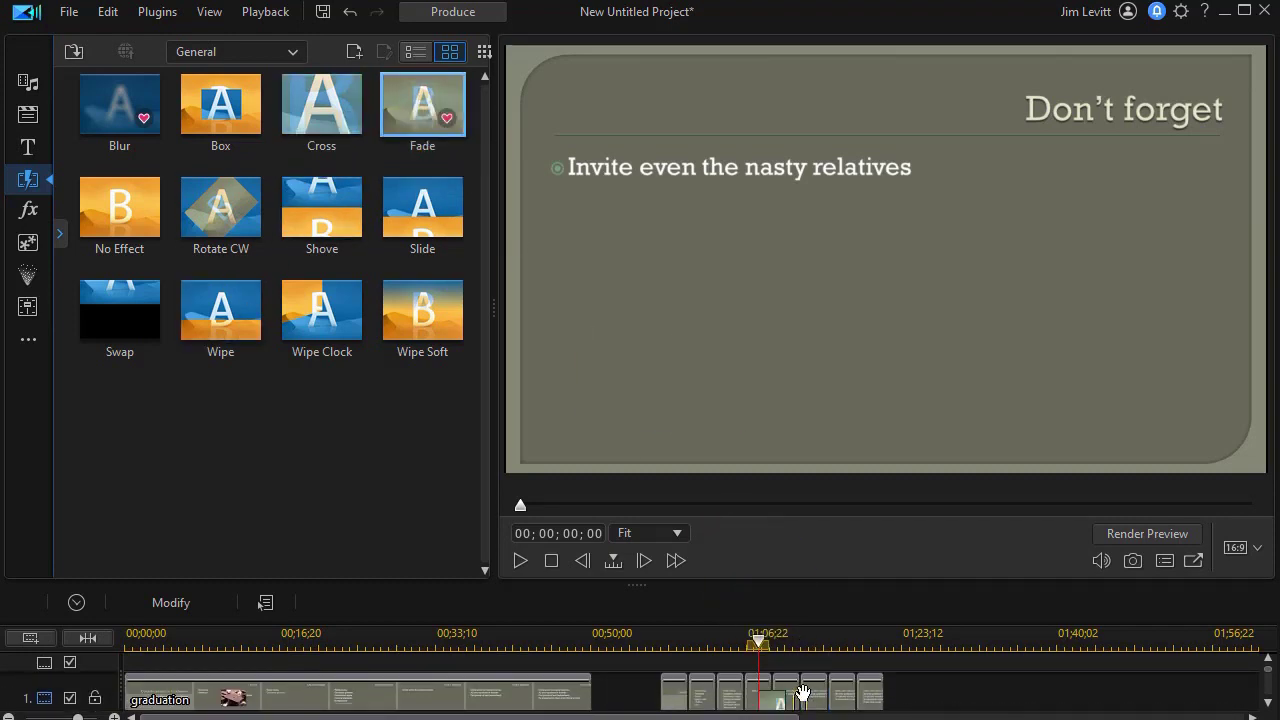
- Play the build slides from 01;06;27 to watch each bullet fade in, then move the playhead to 01;15;24
left_click(794, 642)
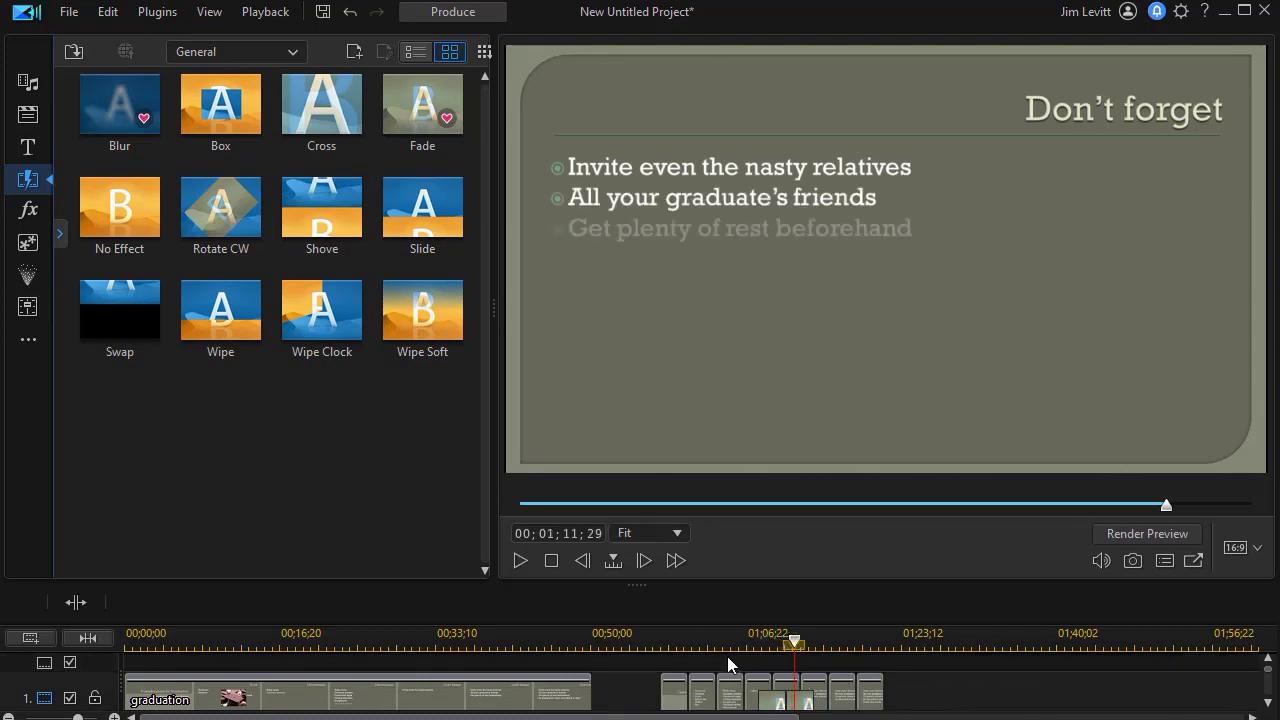
left_click(747, 648)
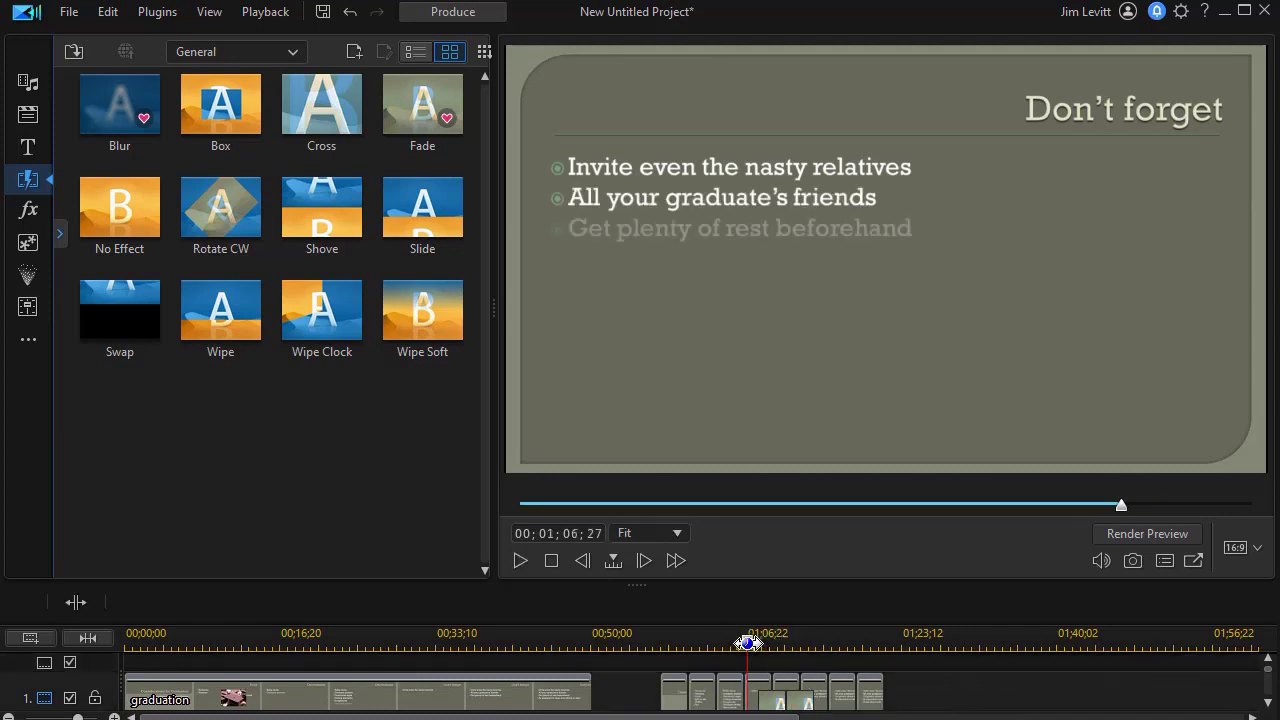
left_click(522, 563)
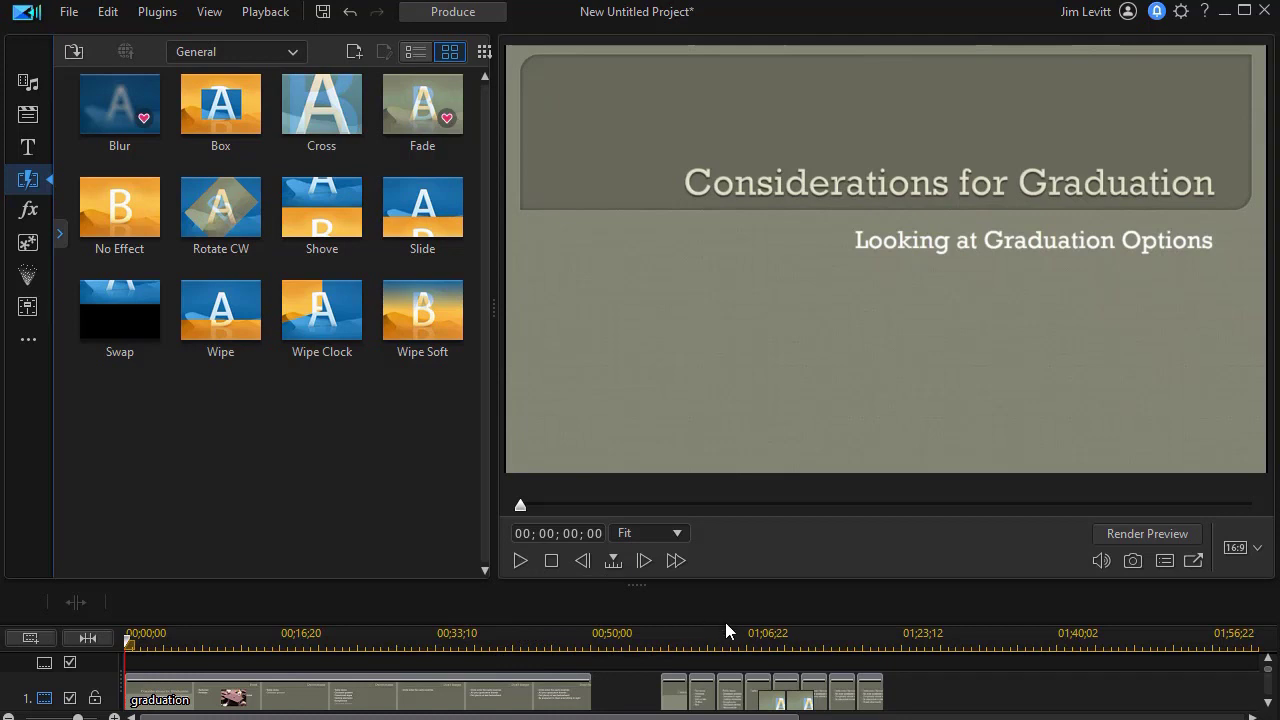
left_click(831, 634)
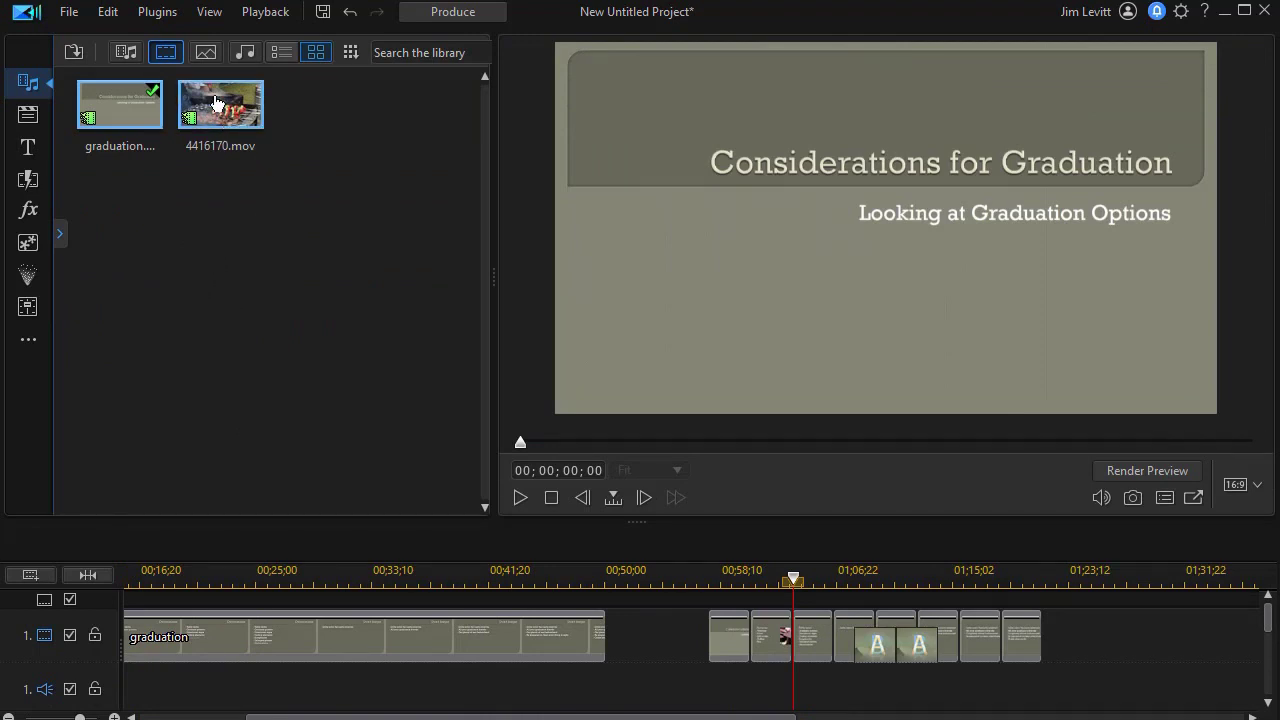
- Put 4416170.mov on track 2 and shrink it to a small inset beside the bullet list
left_click_drag(215, 108, 805, 689)
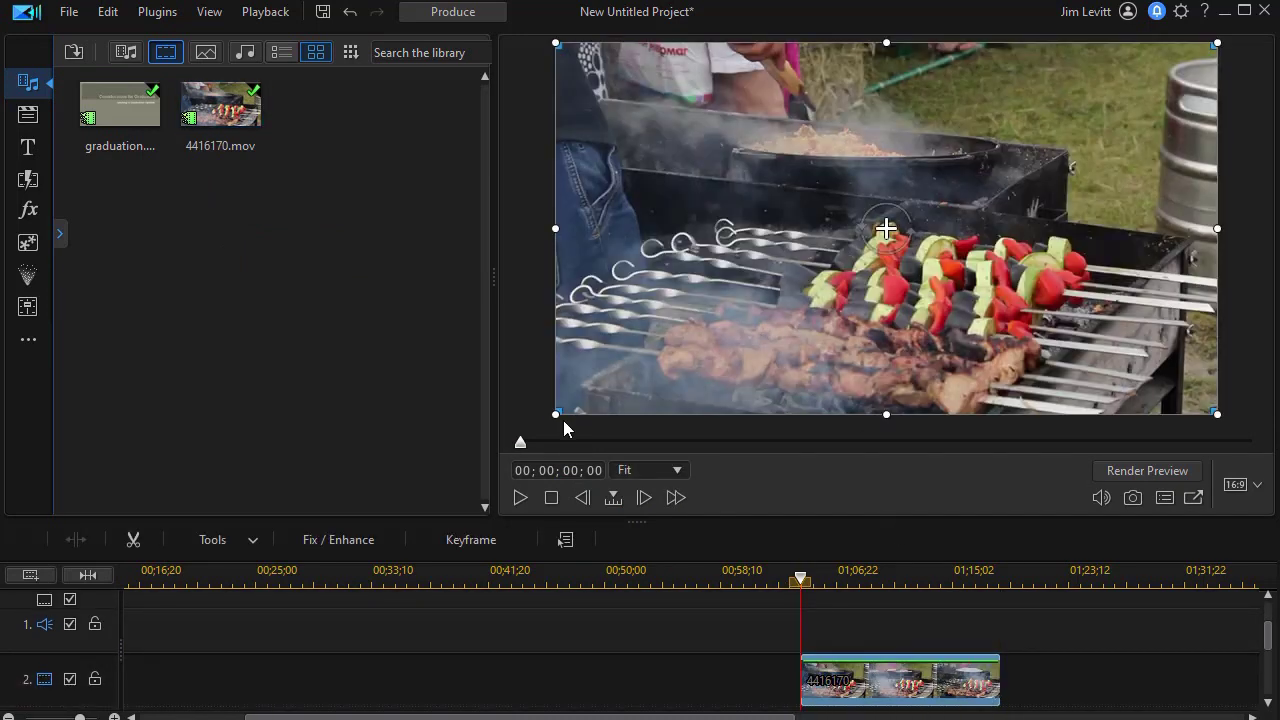
left_click_drag(558, 412, 765, 297)
left_click_drag(854, 180, 968, 209)
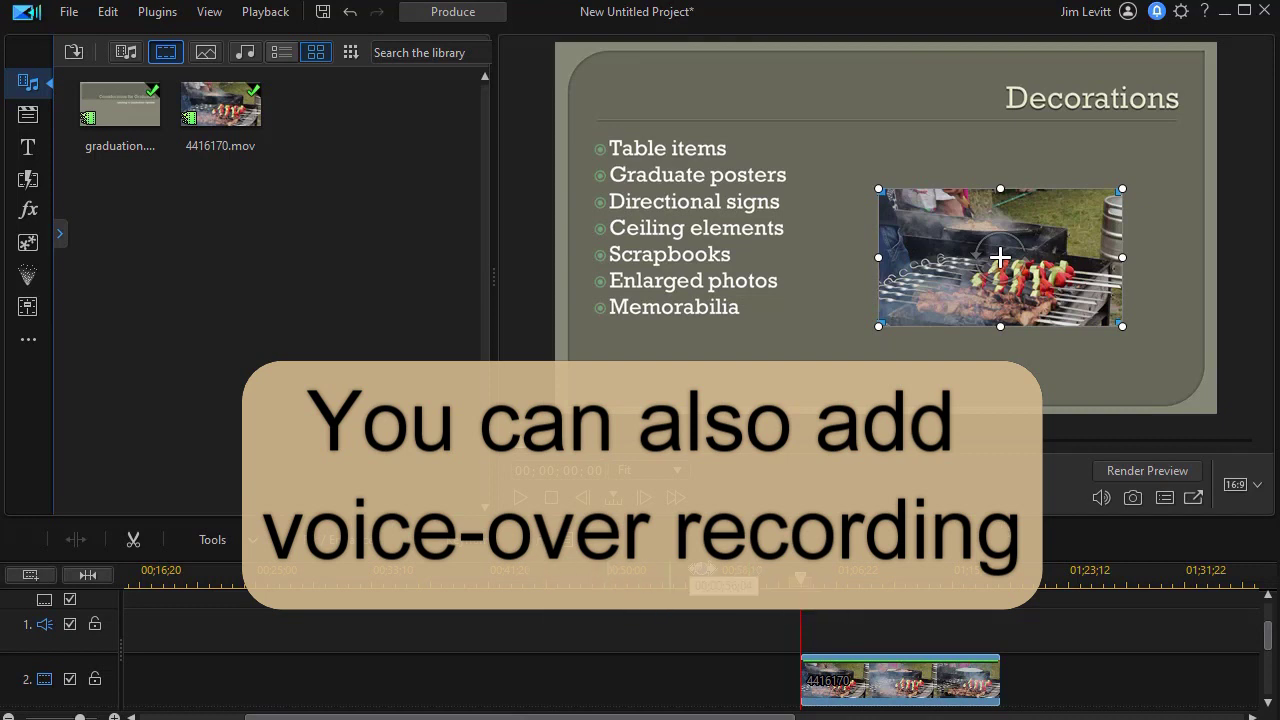
- Play the slides from an earlier point to check the barbecue video overlay
left_click(770, 576)
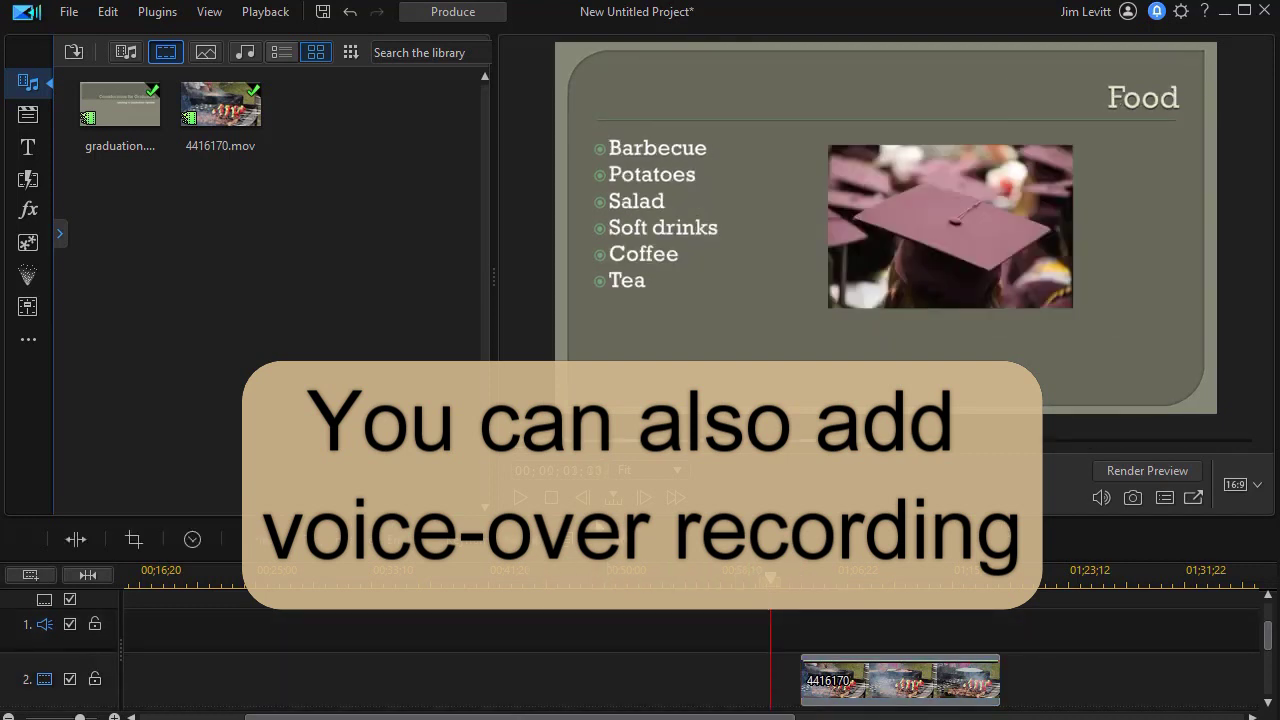
left_click(886, 228)
left_click(519, 497)
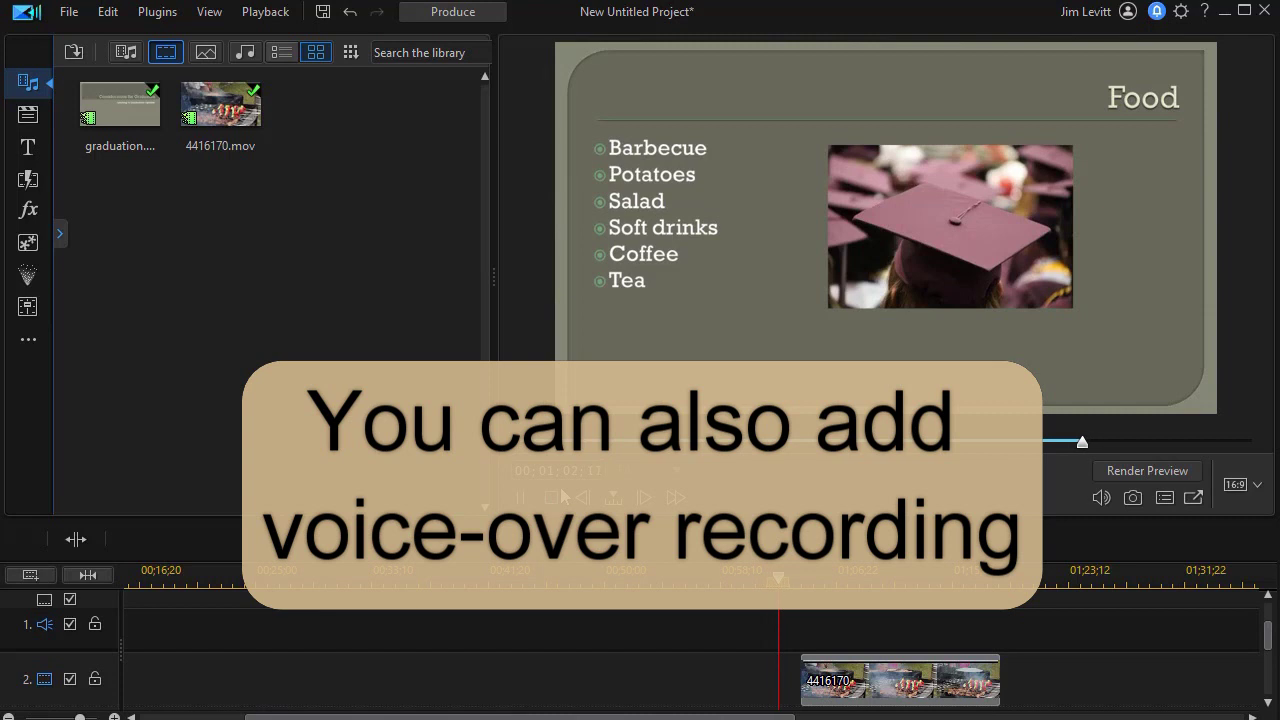